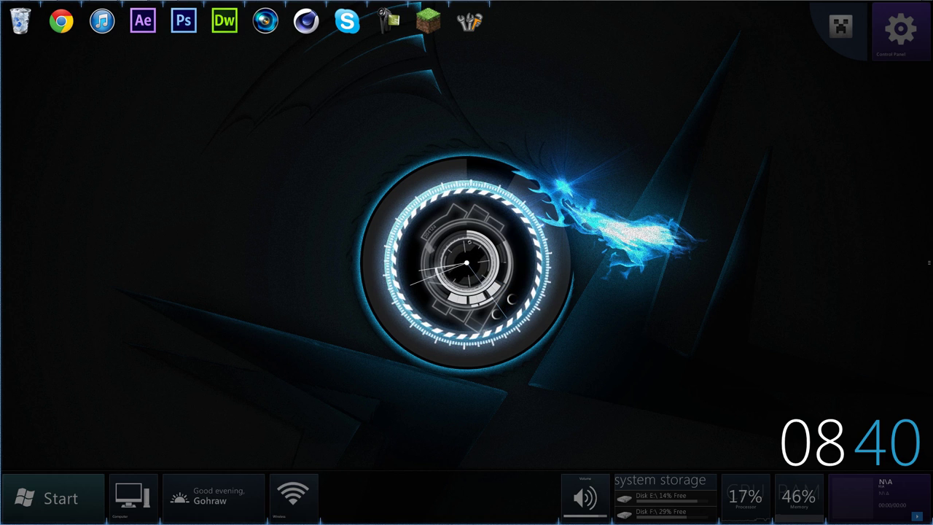
Step: Bring up The E.psd and delete all layers from the Name group down to Layer 1
mouse_move(905, 11)
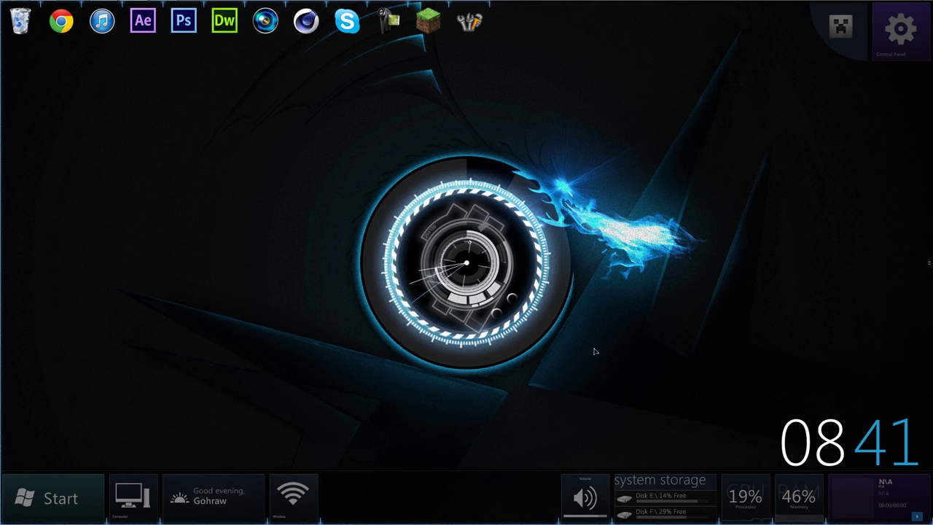
left_click(183, 21)
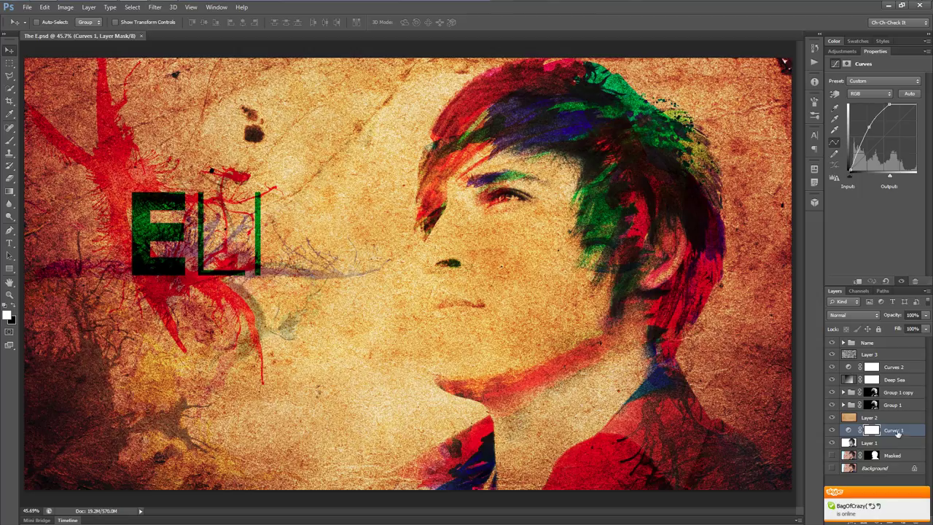
left_click(890, 343)
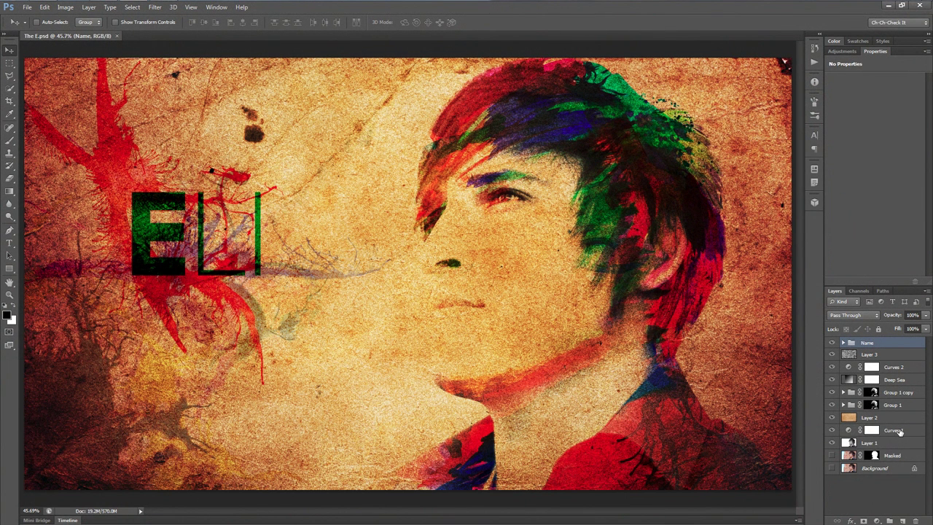
left_click(896, 447, "shift")
key("Delete")
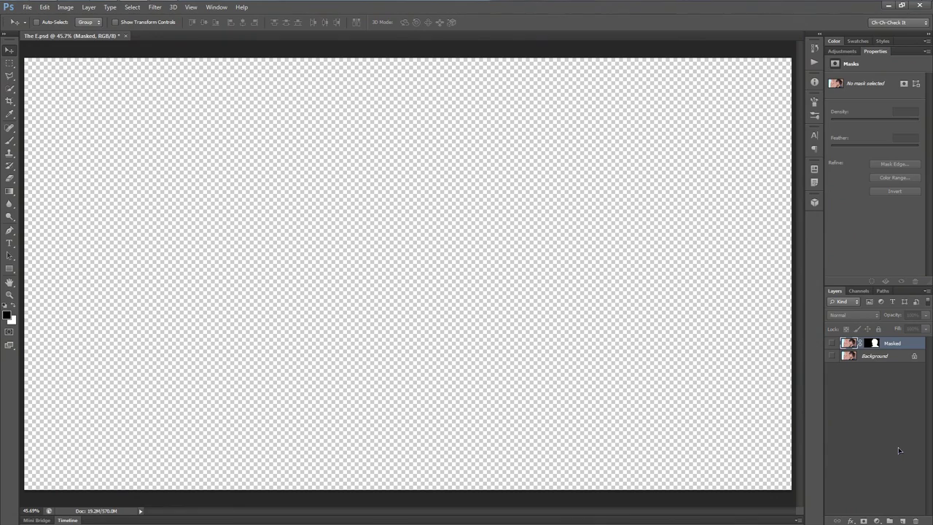
Step: Hide the Background photo, show the Masked portrait, and duplicate the Masked layer
left_click(862, 357)
left_click(831, 356)
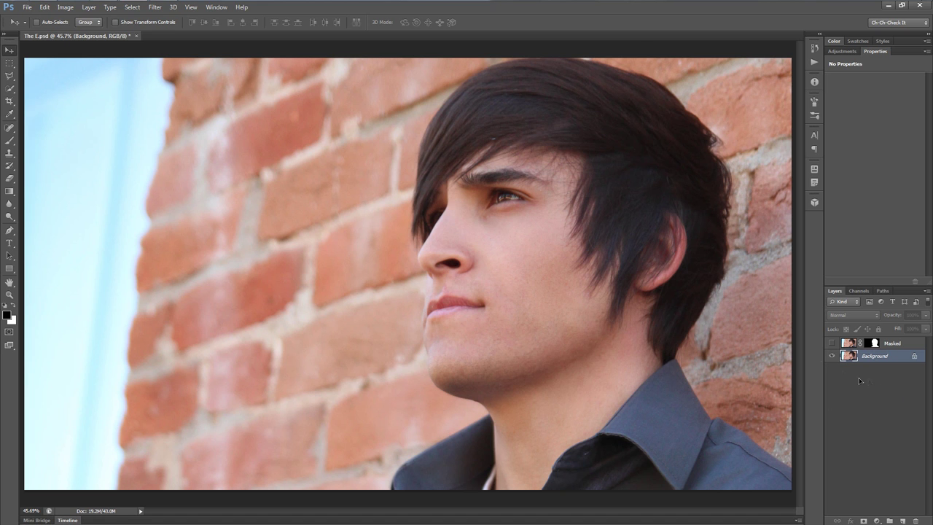
left_click(832, 356)
left_click(831, 342)
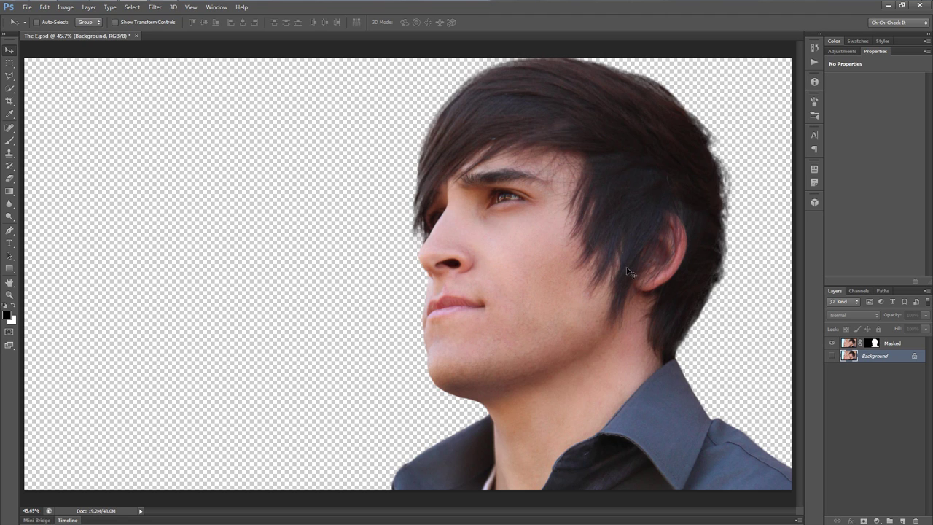
left_click(850, 346)
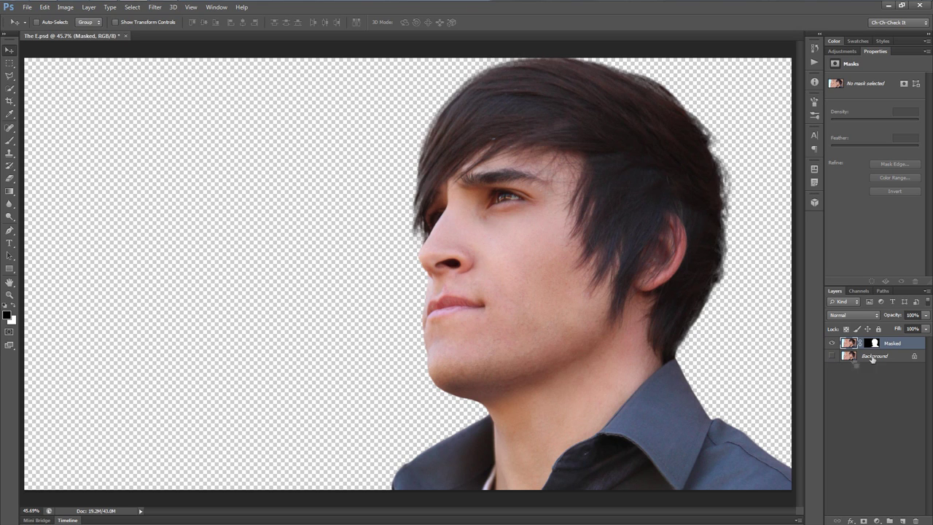
key("ctrl+j")
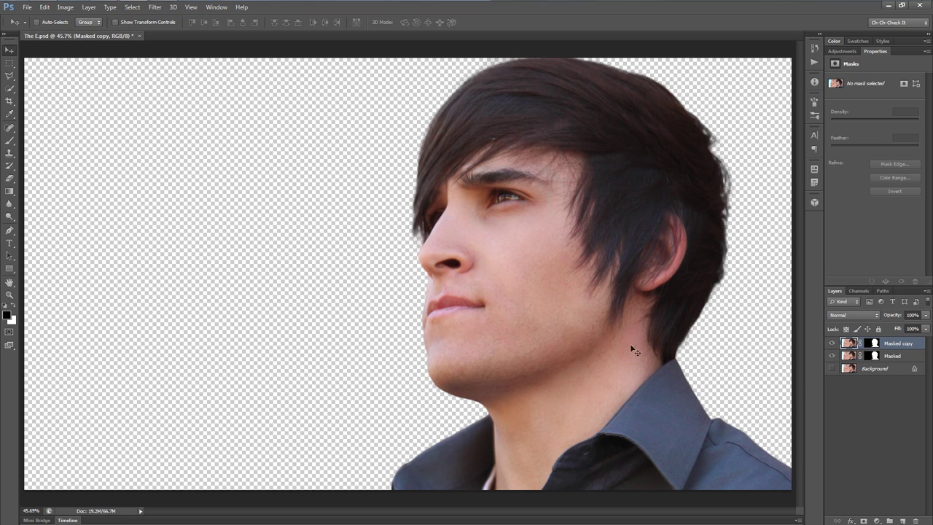
Step: Hide Masked, desaturate Masked copy, and add a white-filled Layer 1 beneath it
left_click(831, 355)
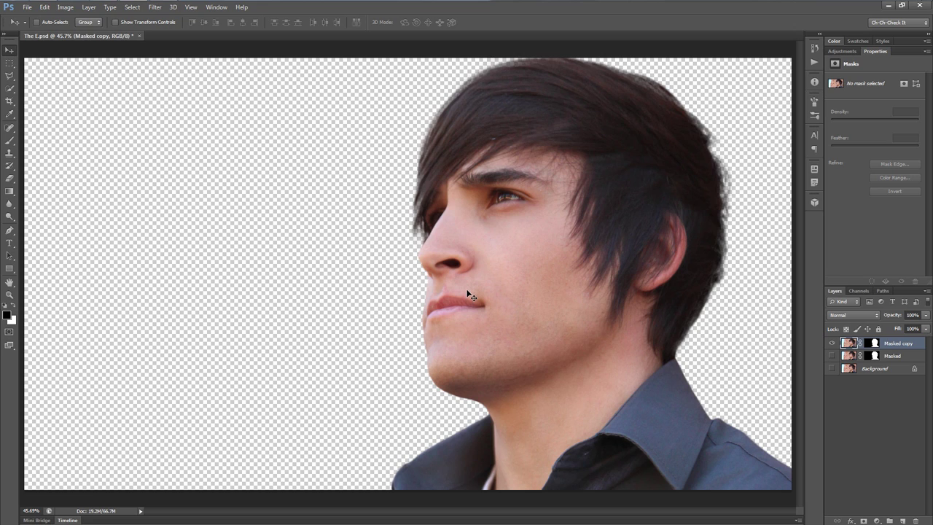
key("ctrl+shift+u")
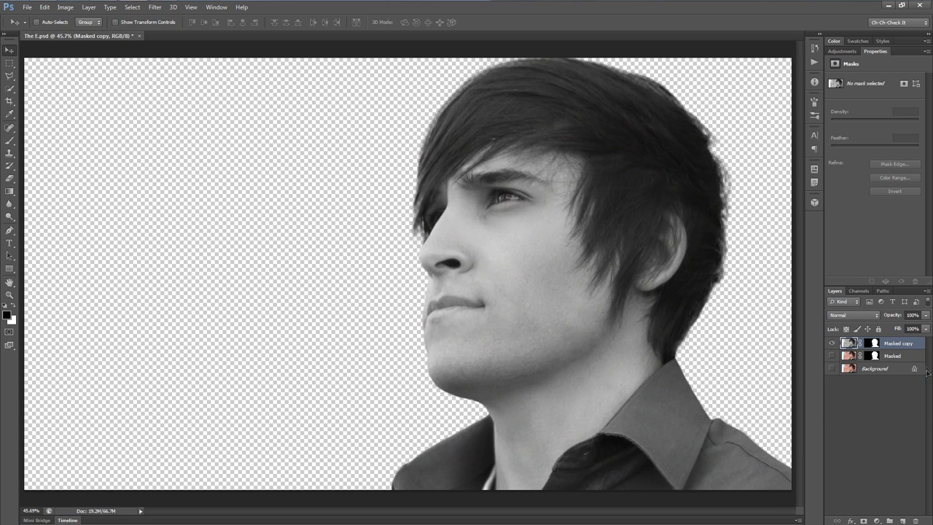
left_click(893, 358)
left_click(902, 521)
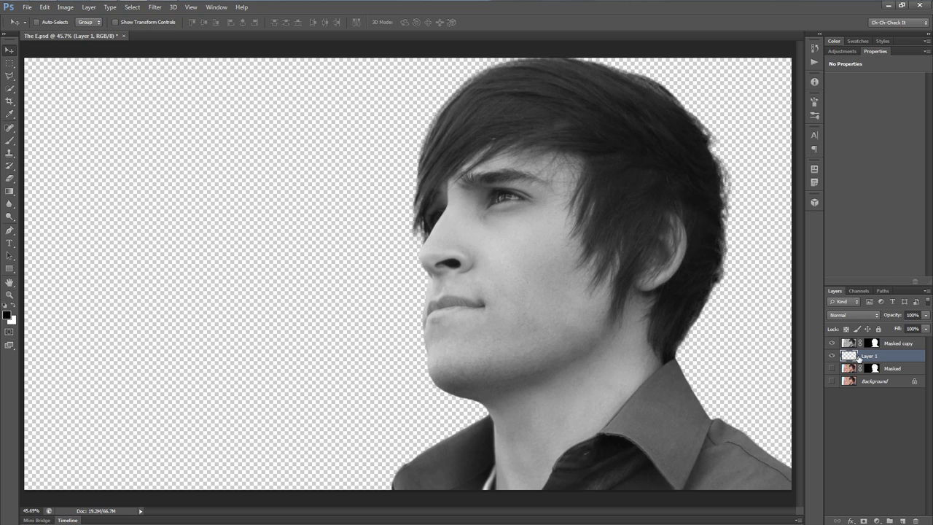
key("ctrl+BackSpace")
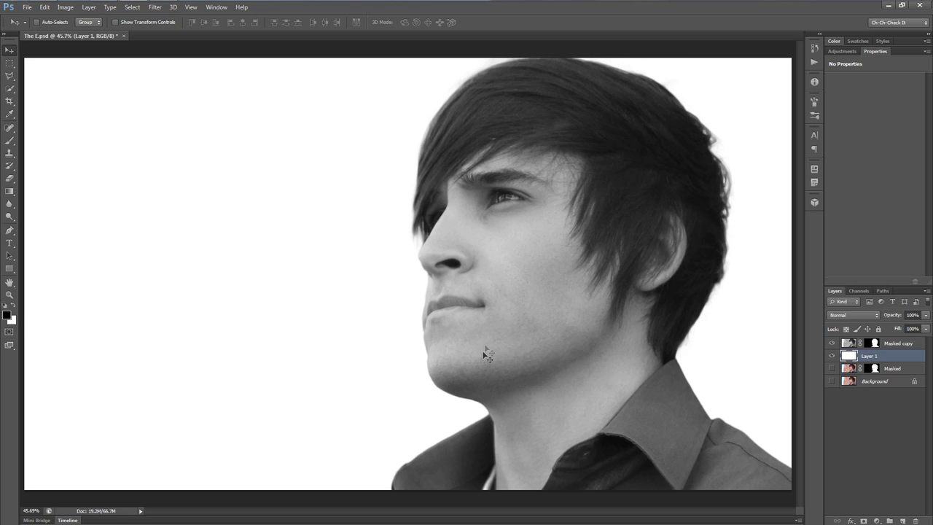
left_click(902, 343, "shift")
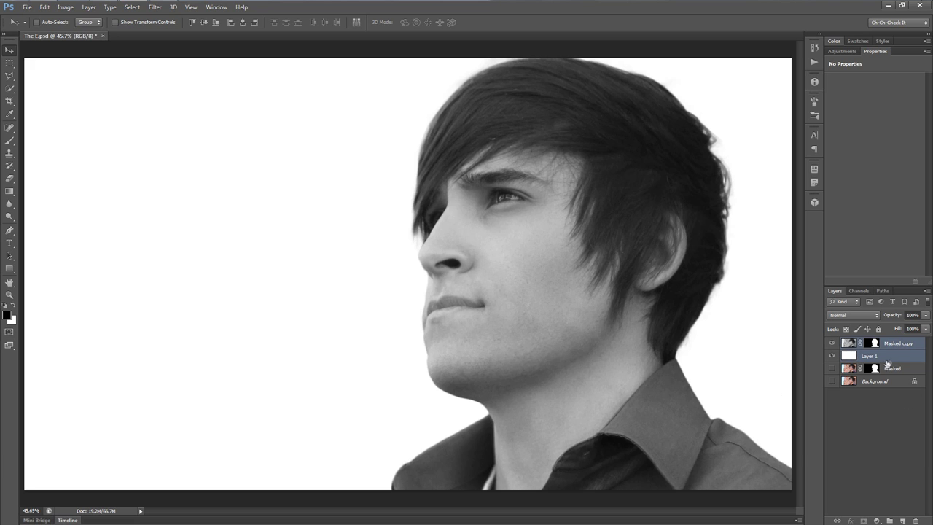
Step: Merge Layer 1 and Masked copy into one layer named 'B/W'
key("ctrl+e")
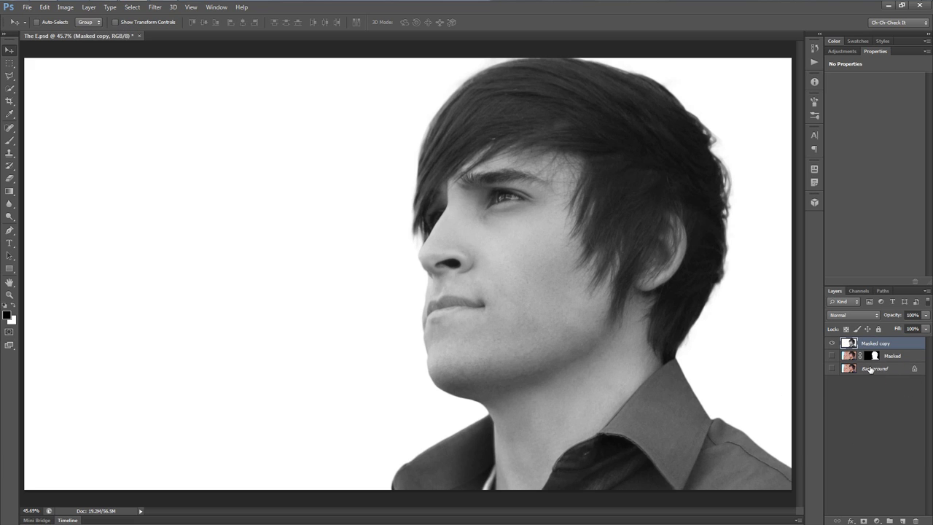
double_click(877, 343)
type("B/W")
key("Return")
Step: Add a Curves adjustment above B/W, pulling the white point in and bowing the curve up
left_click(842, 51)
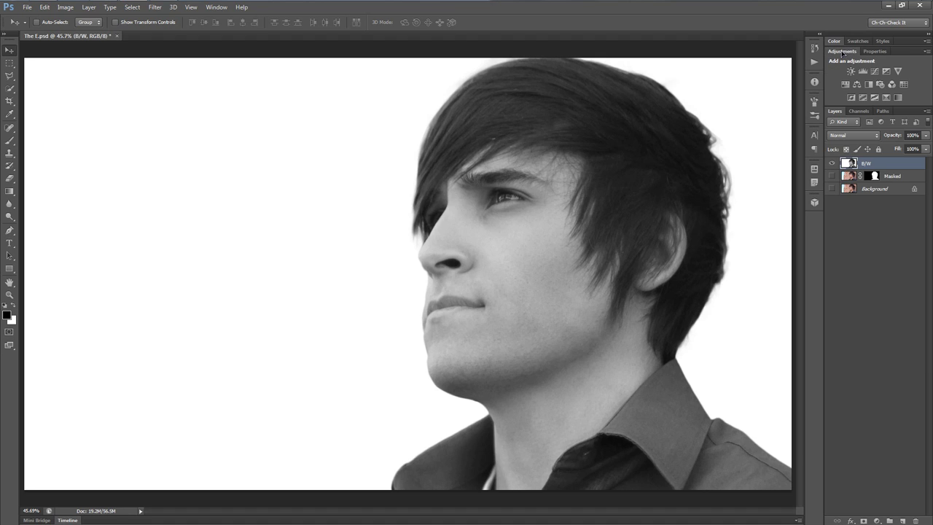
left_click(876, 72)
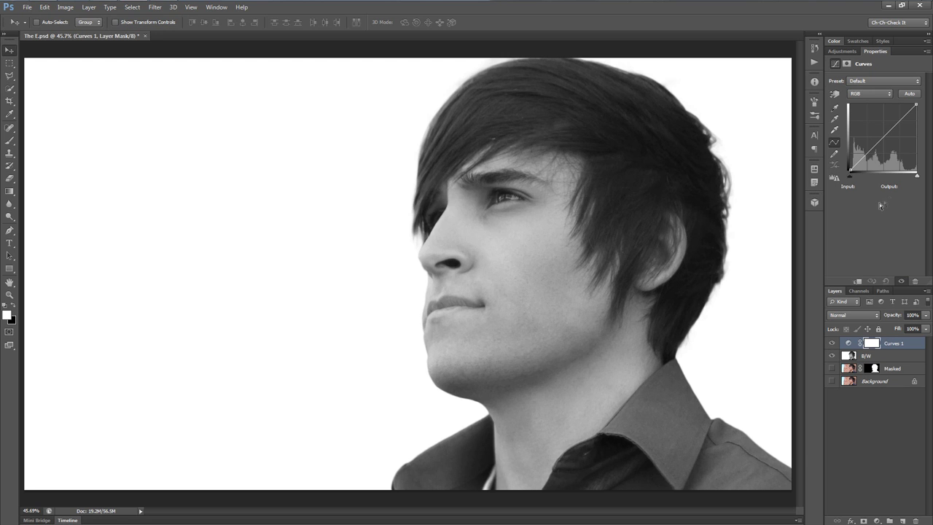
left_click_drag(916, 176, 891, 178)
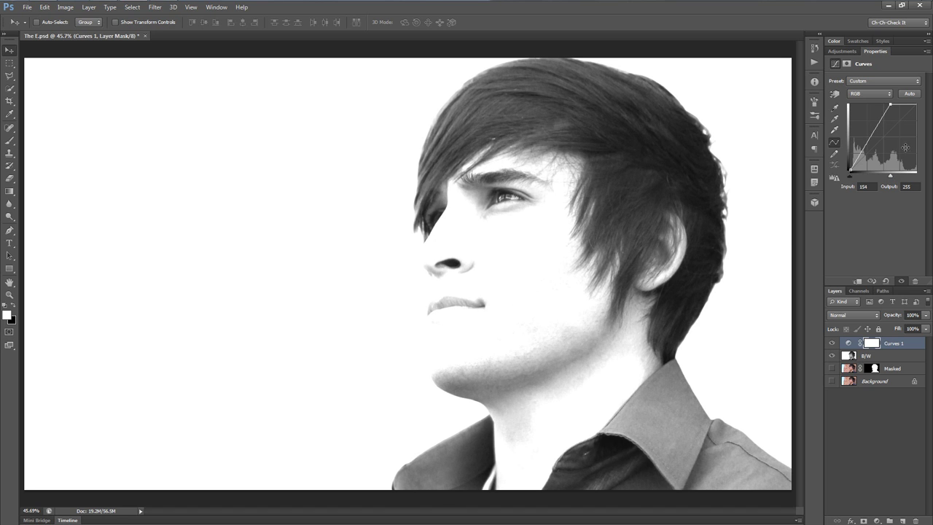
left_click_drag(873, 128, 869, 127)
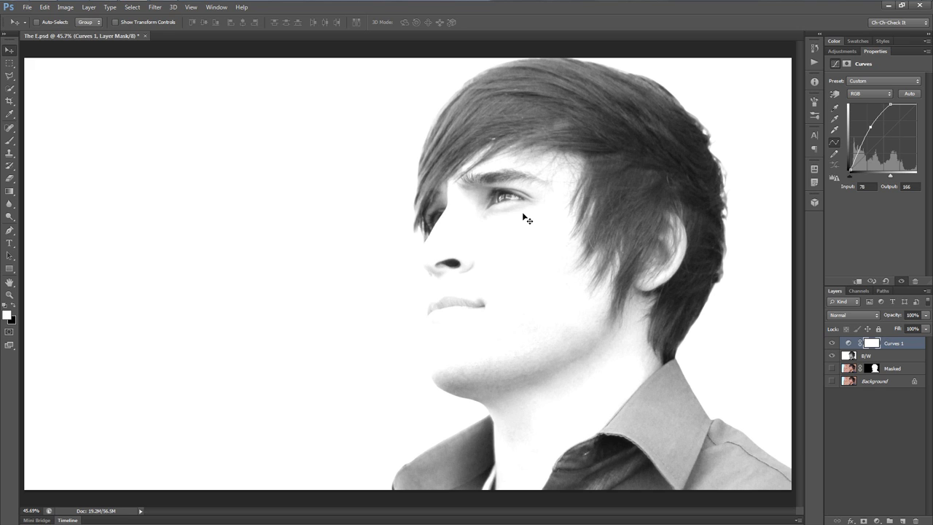
left_click(902, 521)
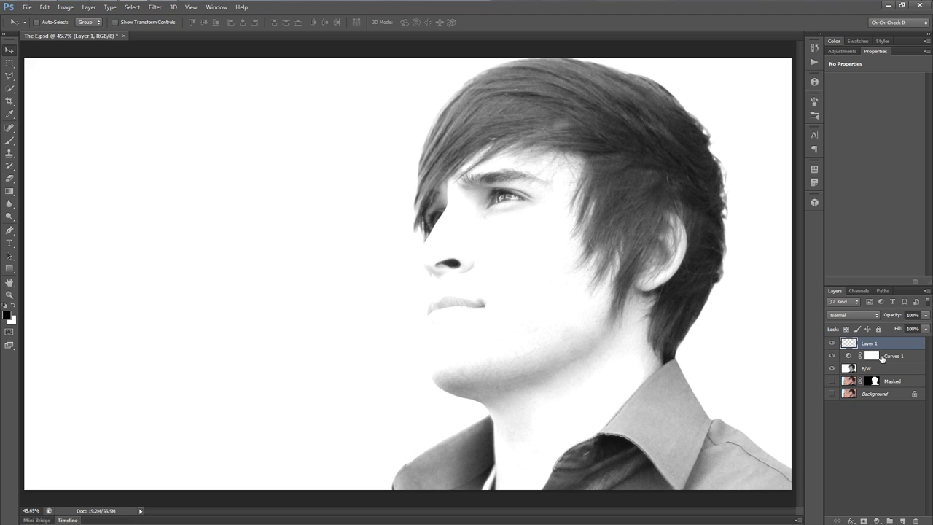
Step: Group Layer 1 into a group named 'Watercolor' and open the watercolor images folder
key("ctrl+g")
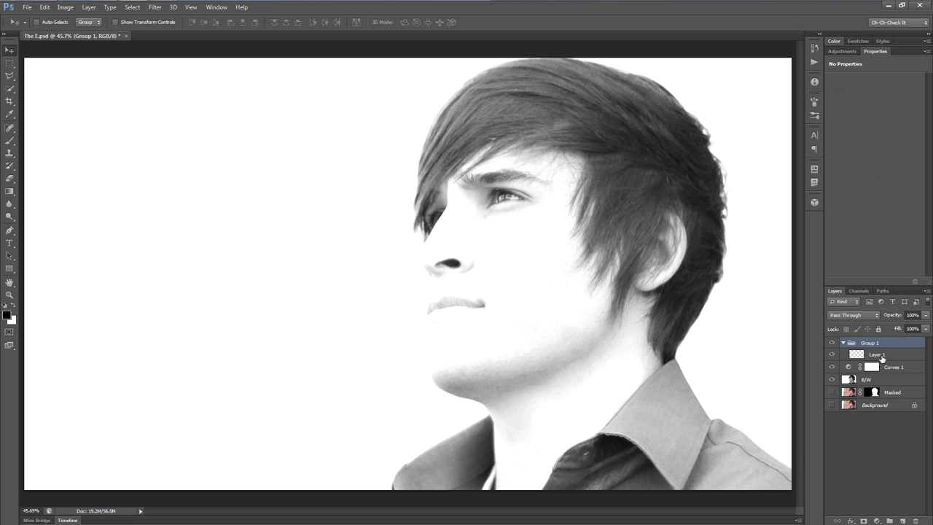
double_click(871, 343)
type("Watercolor")
key("Return")
left_click(878, 356)
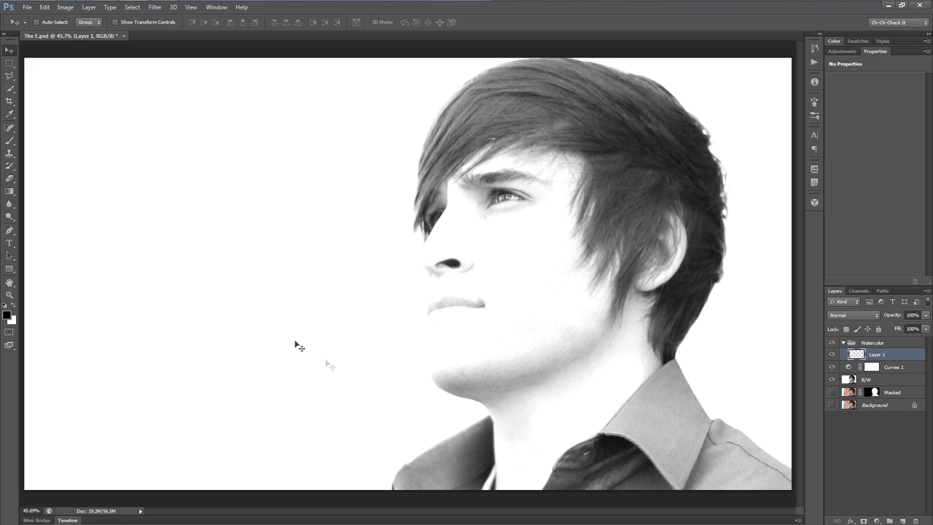
left_click(156, 9)
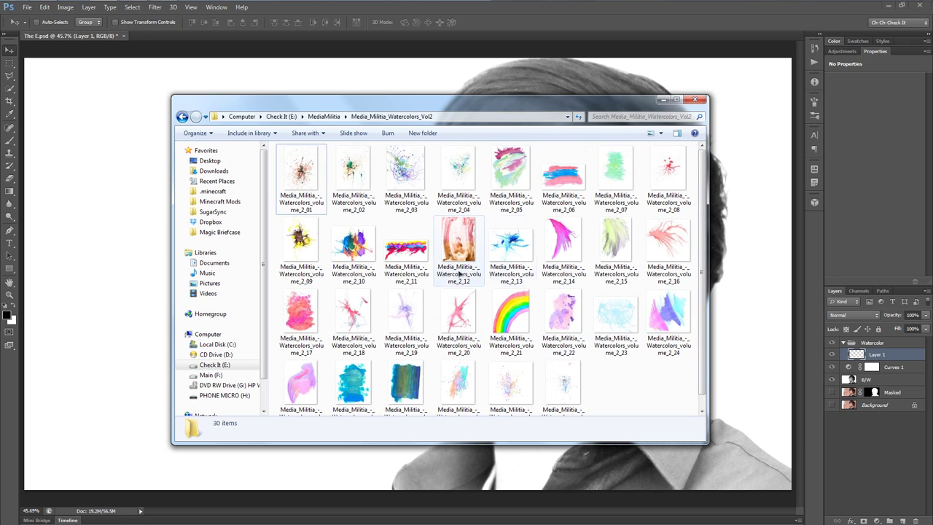
Step: Preview image 2_11, then select watercolors 2_04, 2_05, 2_06, 2_07, 2_15, 2_14 and 2_12
double_click(402, 252)
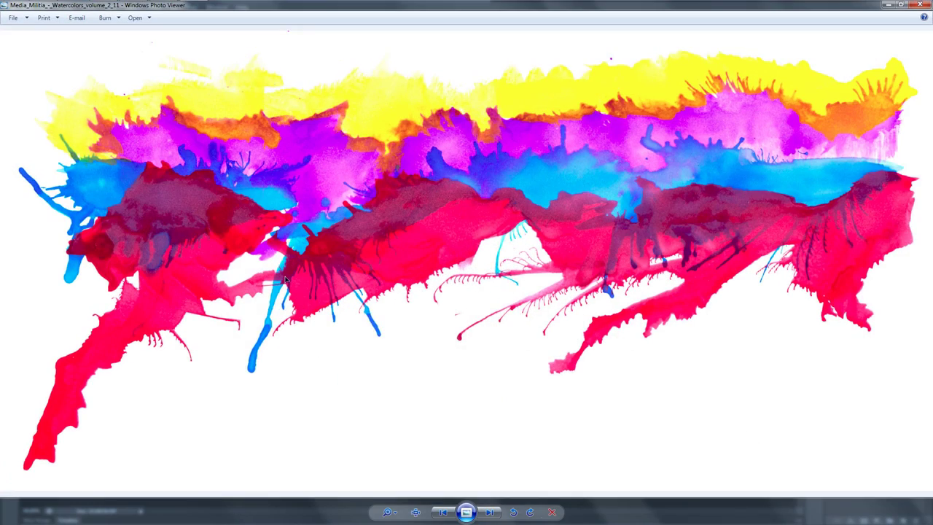
left_click(919, 5)
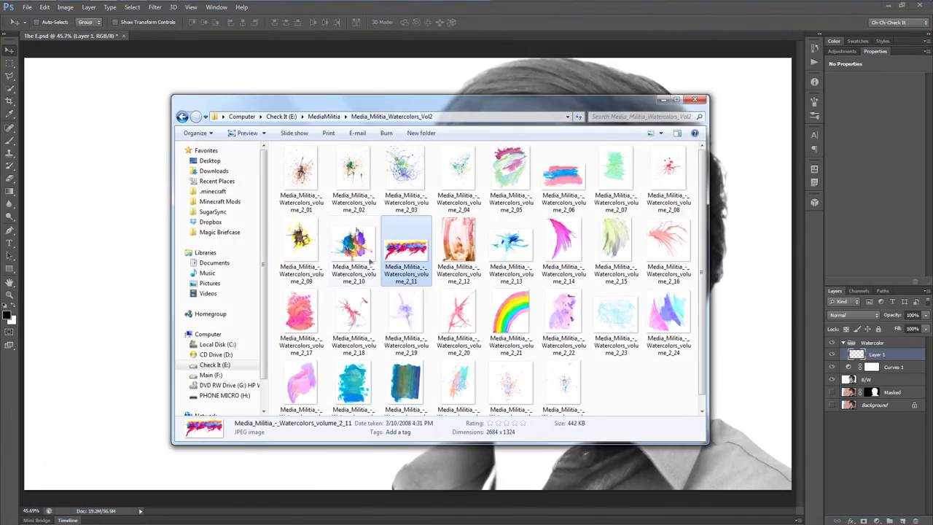
left_click(458, 175)
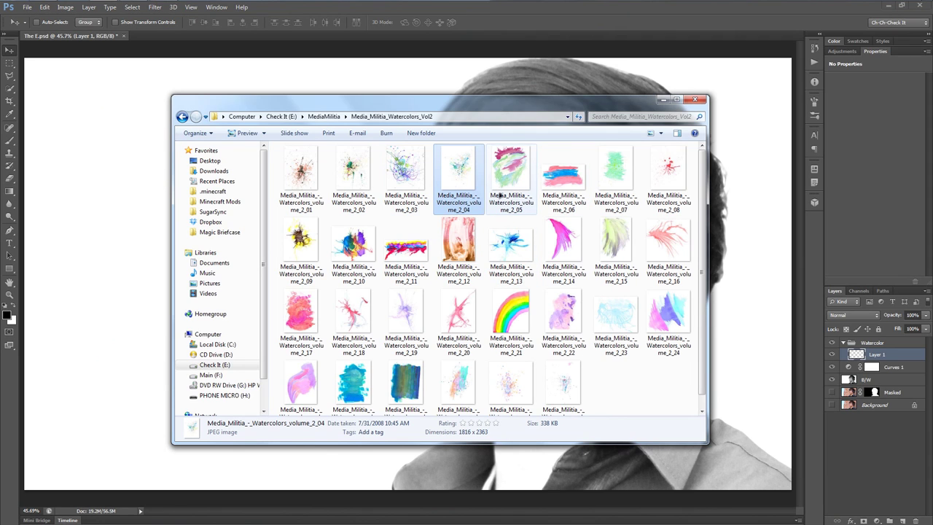
left_click(511, 184)
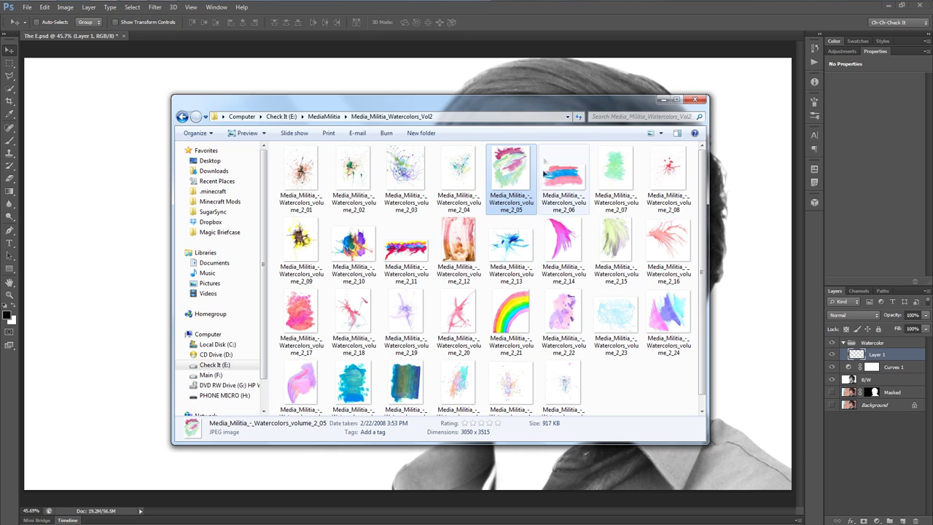
left_click(572, 193, "ctrl")
left_click(616, 175, "ctrl")
left_click(609, 244, "ctrl")
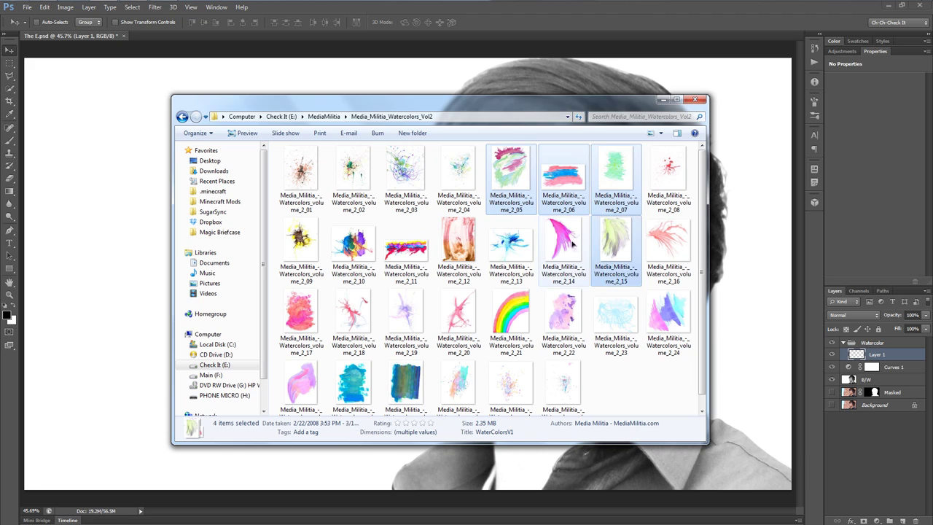
left_click(571, 240, "ctrl")
left_click(474, 229, "ctrl")
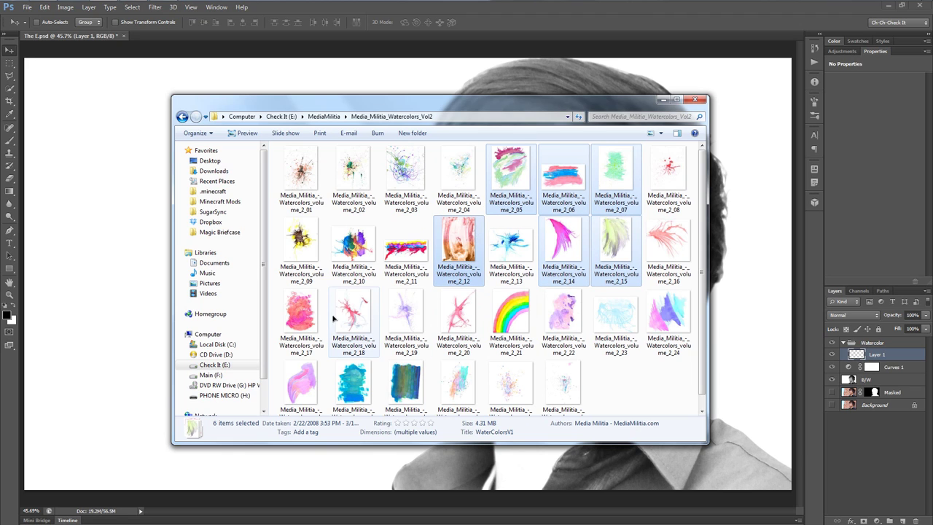
Step: Add 2_17, 2_22, 2_25, 2_27, 2_28 and others, then drag them into the portrait
left_click(302, 321, "ctrl")
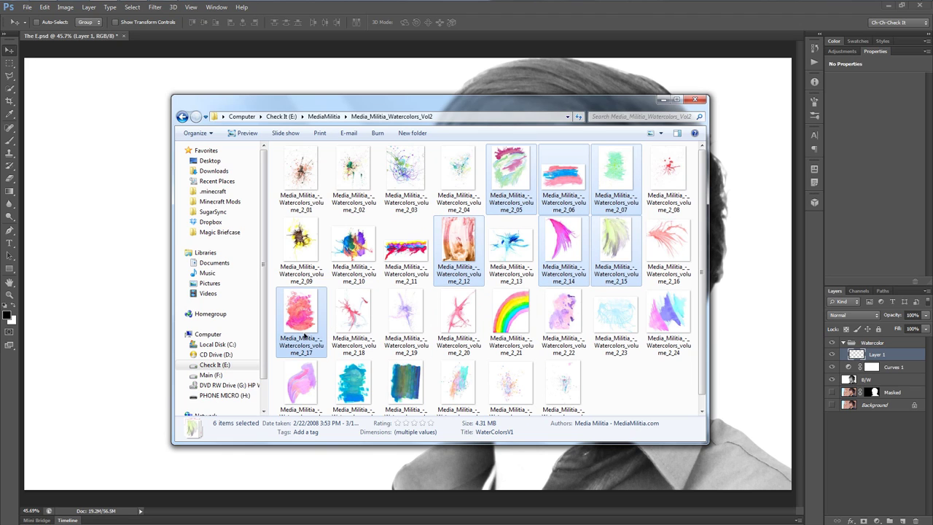
left_click(561, 320, "ctrl")
left_click(615, 320, "ctrl")
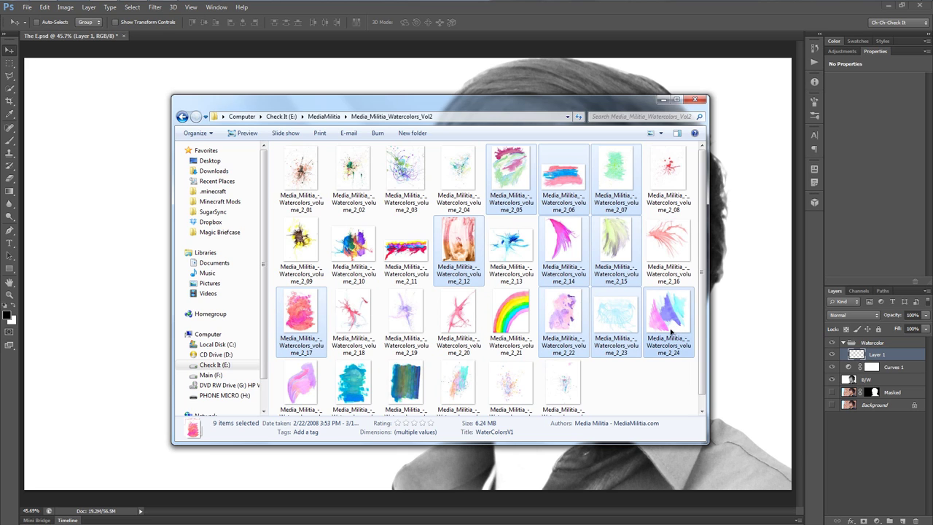
left_click(673, 325, "ctrl")
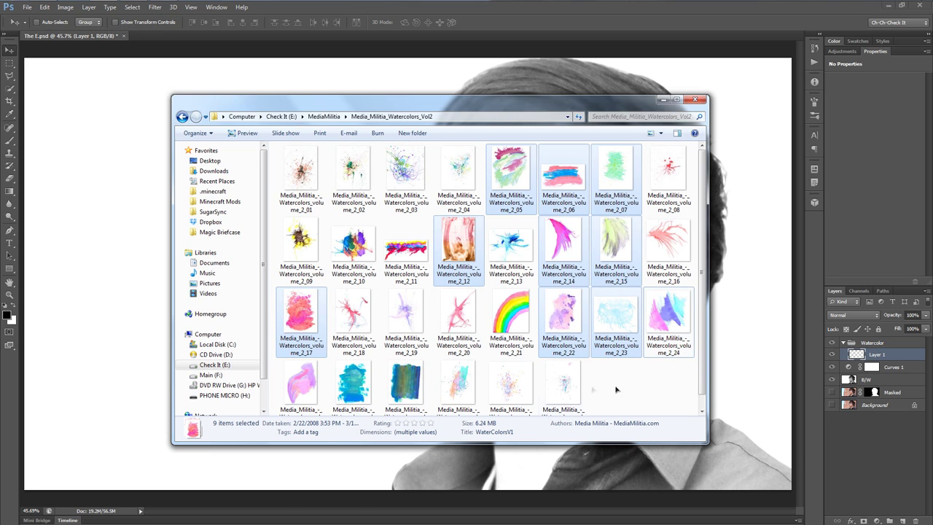
left_click(304, 390, "ctrl")
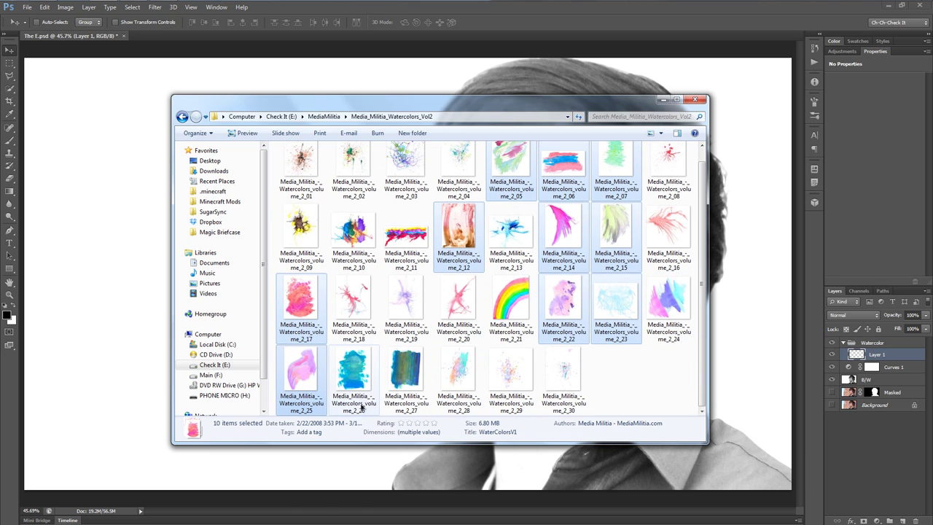
left_click(410, 375, "ctrl")
left_click(459, 375, "ctrl")
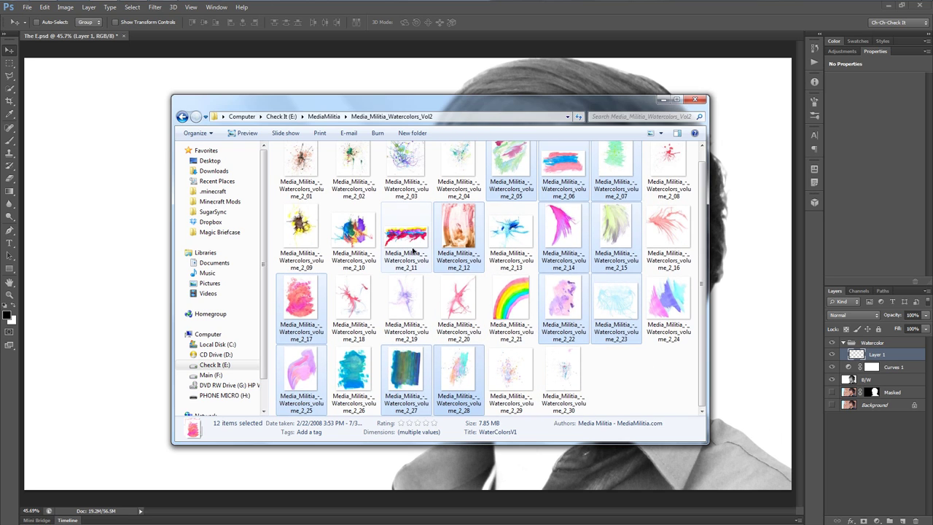
left_click_drag(459, 237, 756, 234)
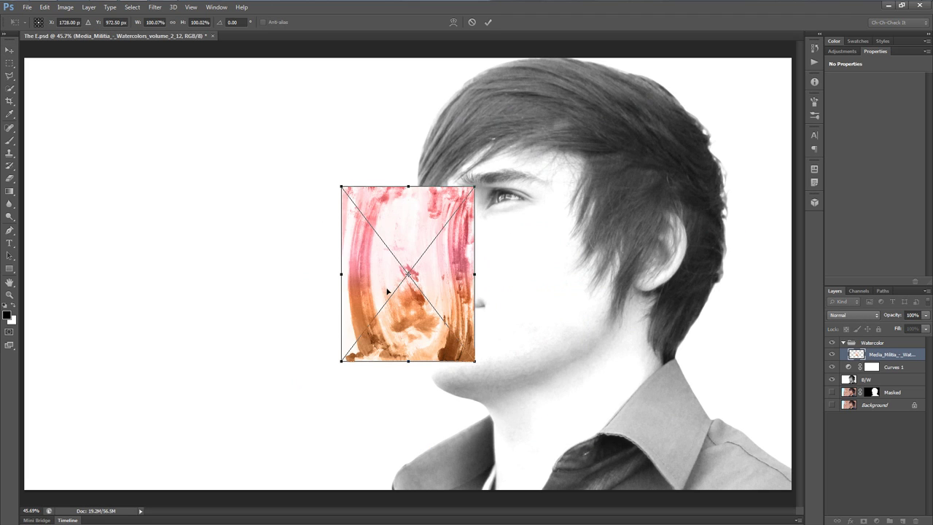
Step: Commit each placed watercolor image in the Watercolor group and collapse the Properties panel
key("Return")
key("Return")
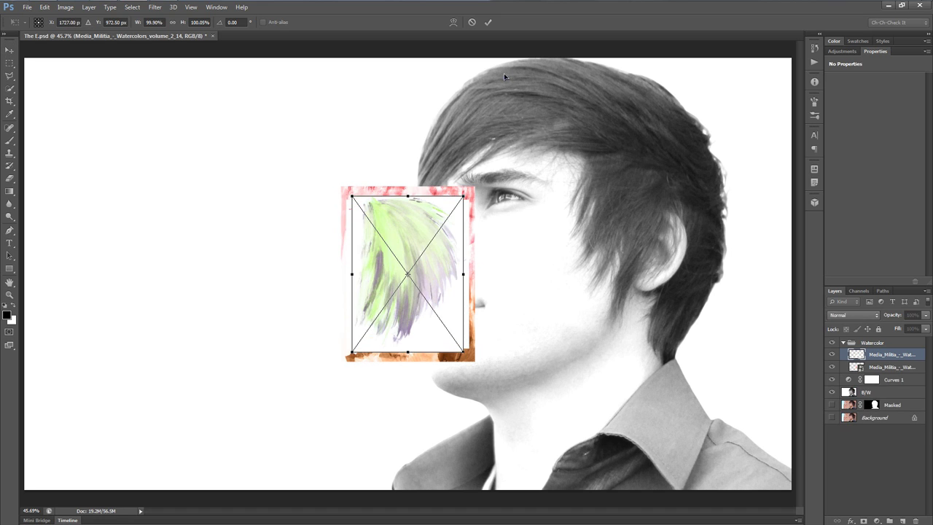
key("Return")
key("Return")
key("Return")
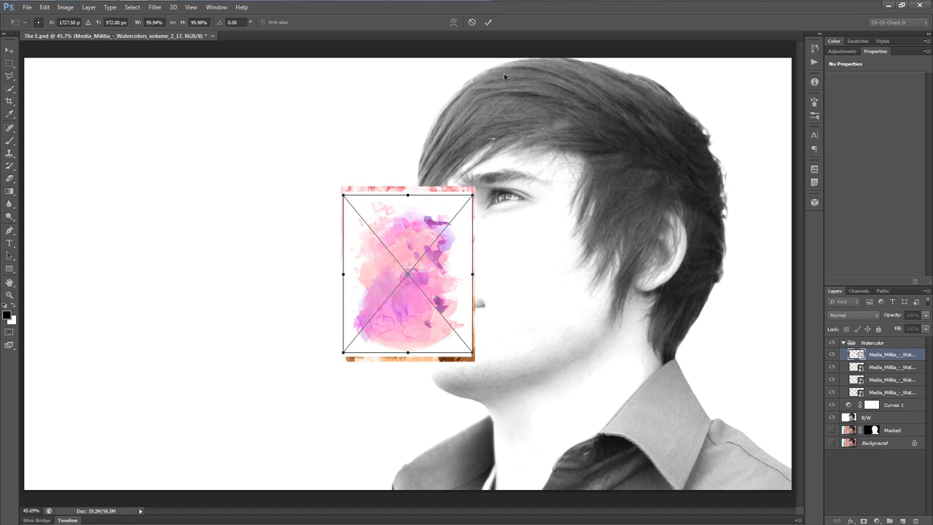
key("Return")
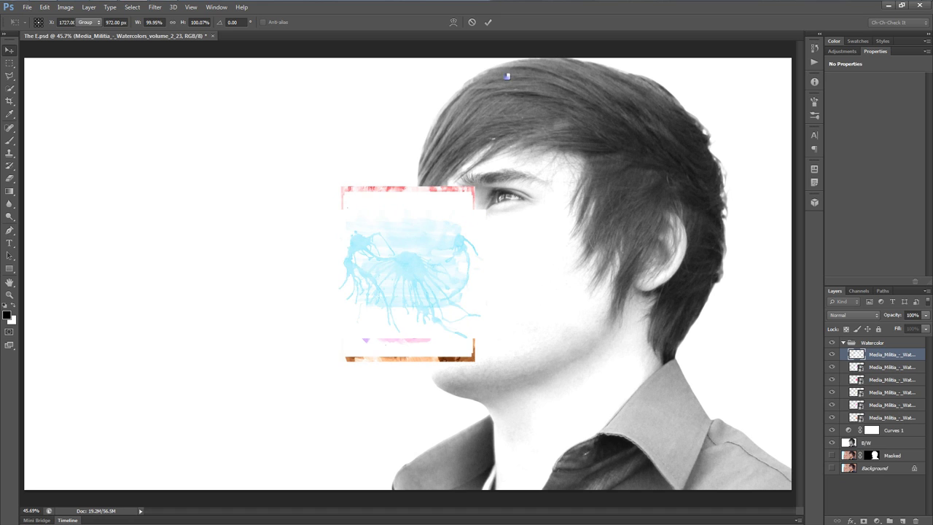
key("Return")
key("Return")
key("Return")
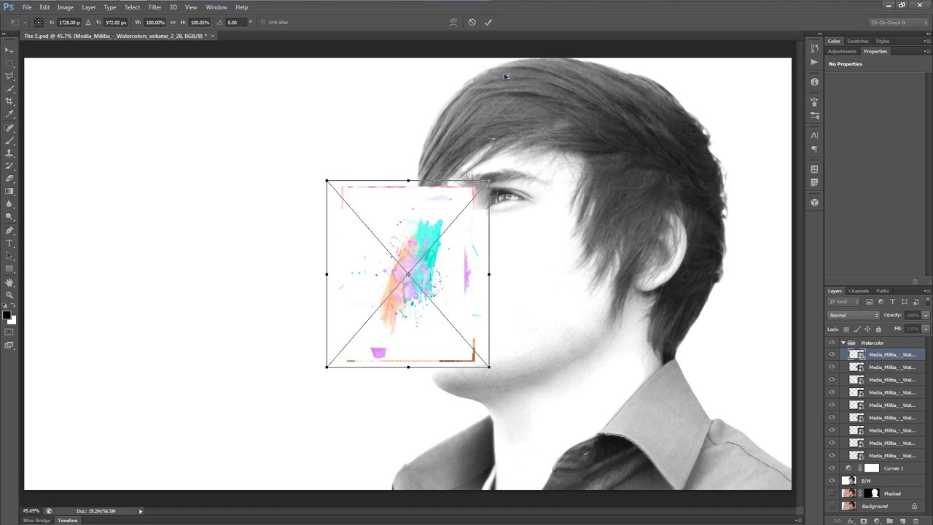
key("Return")
key("Return")
key("Return")
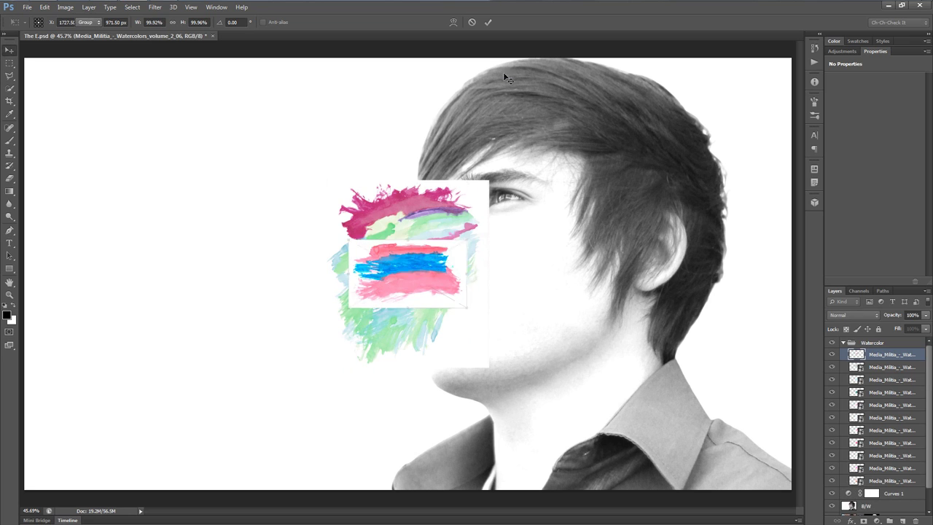
key("Return")
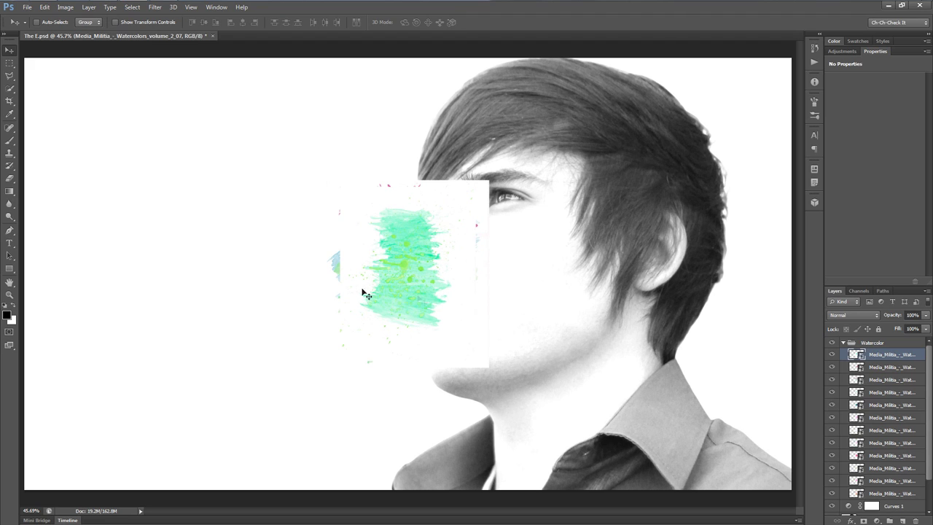
left_click(876, 52)
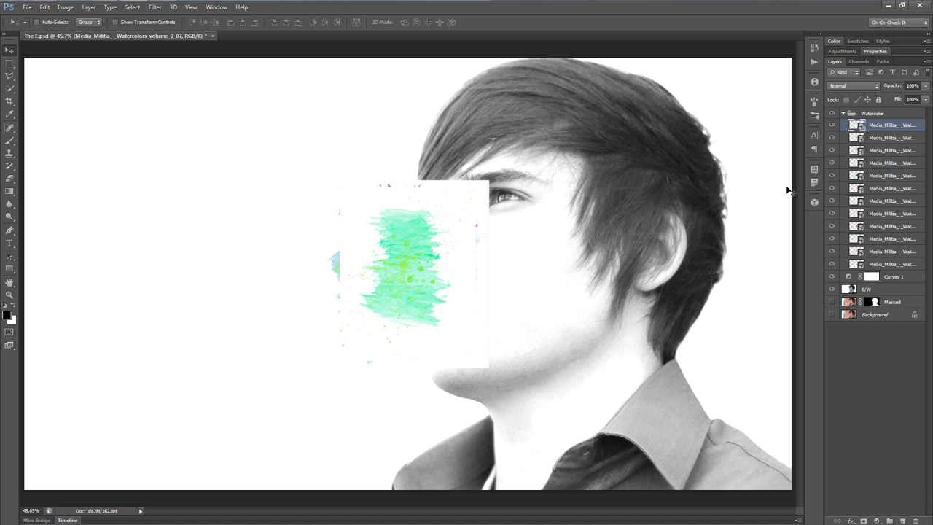
Step: Set all twelve watercolor layers to Multiply and move them to the canvas's upper left
left_click(891, 265, "shift")
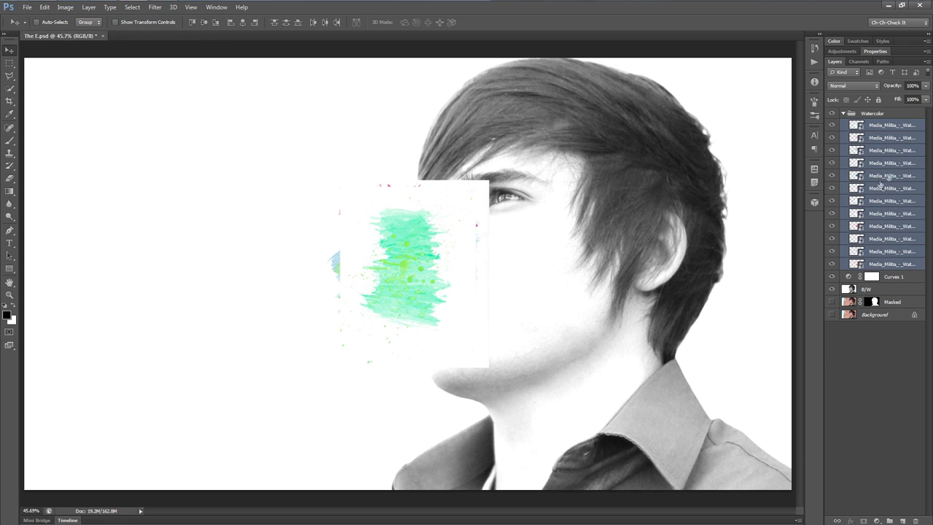
left_click(851, 88)
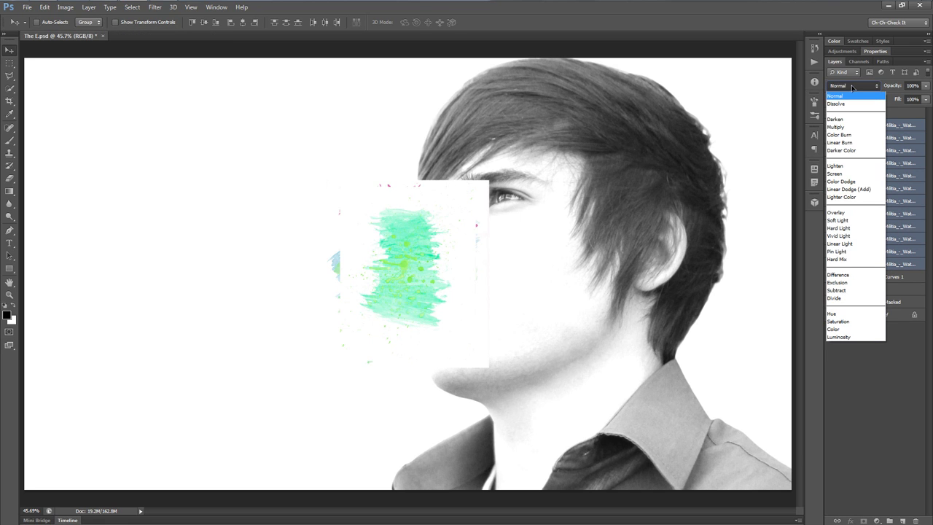
left_click(845, 127)
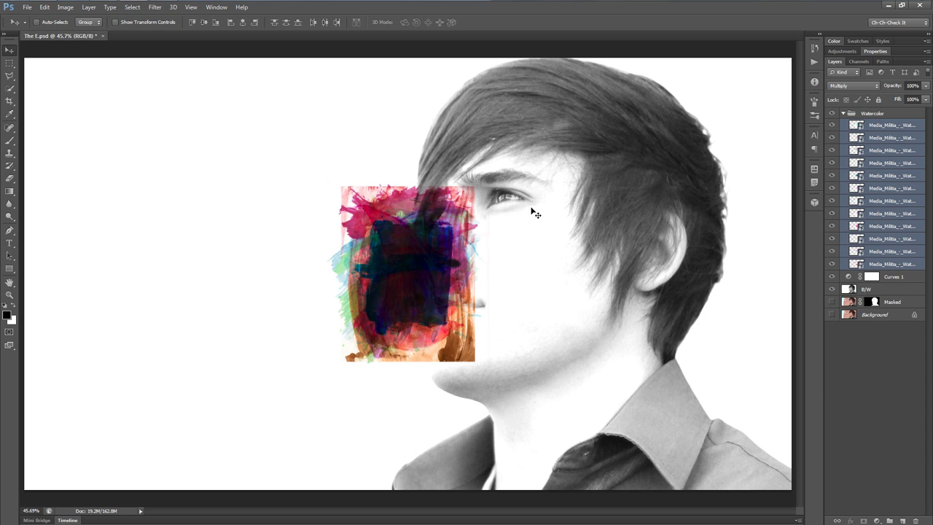
left_click_drag(437, 288, 187, 221)
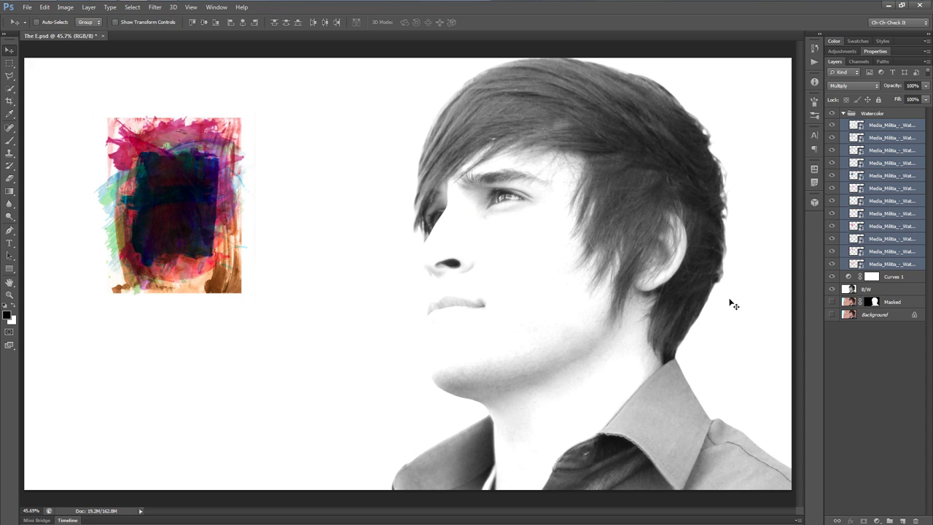
Step: Transform the green watercolor over the eye area, enlarged and rotated about 21 degrees
left_click(890, 128)
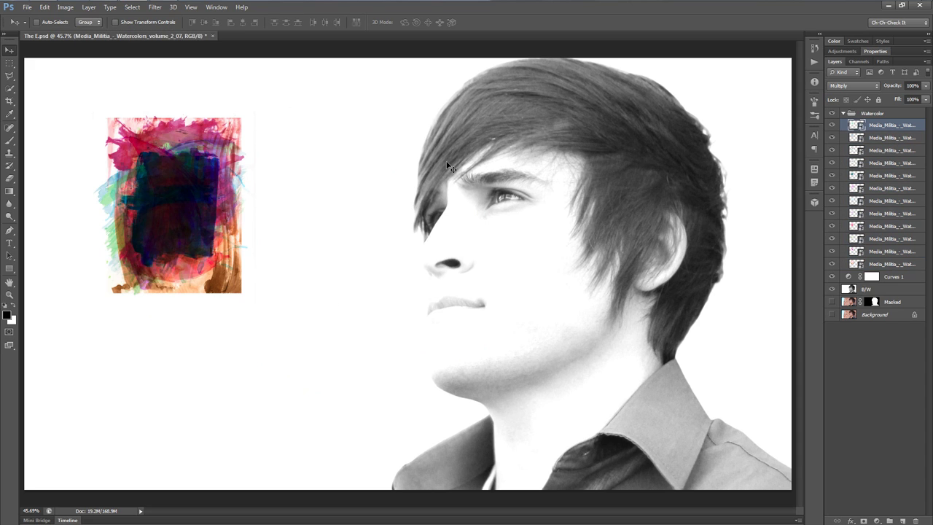
key("ctrl+t")
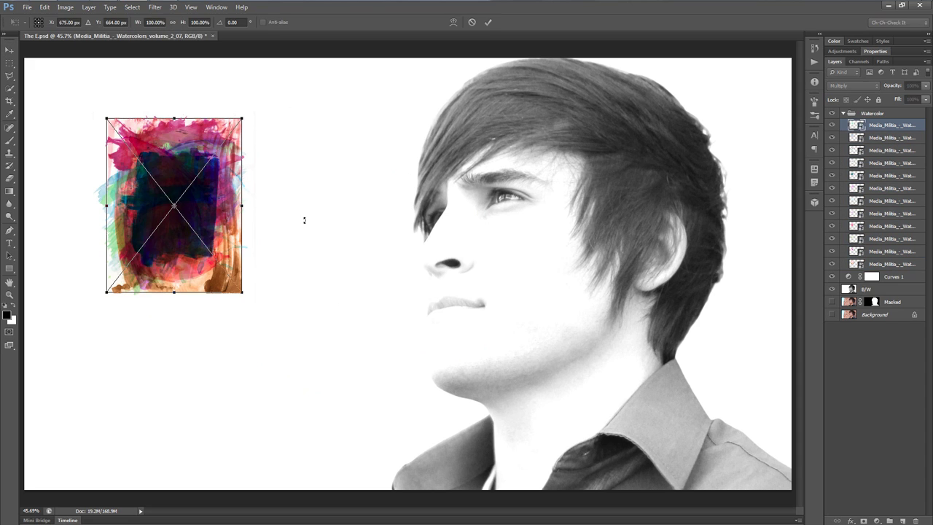
left_click_drag(189, 254, 514, 257)
left_click_drag(584, 298, 669, 382)
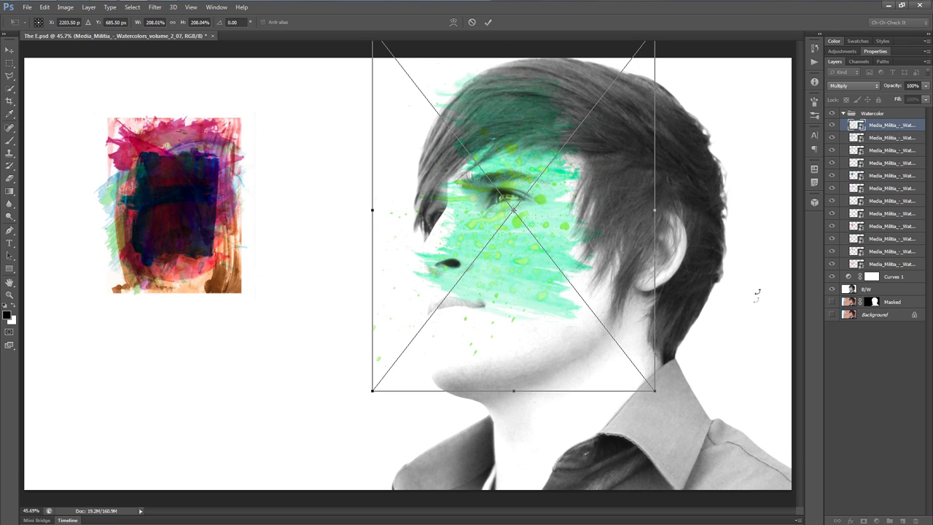
left_click_drag(654, 390, 635, 369)
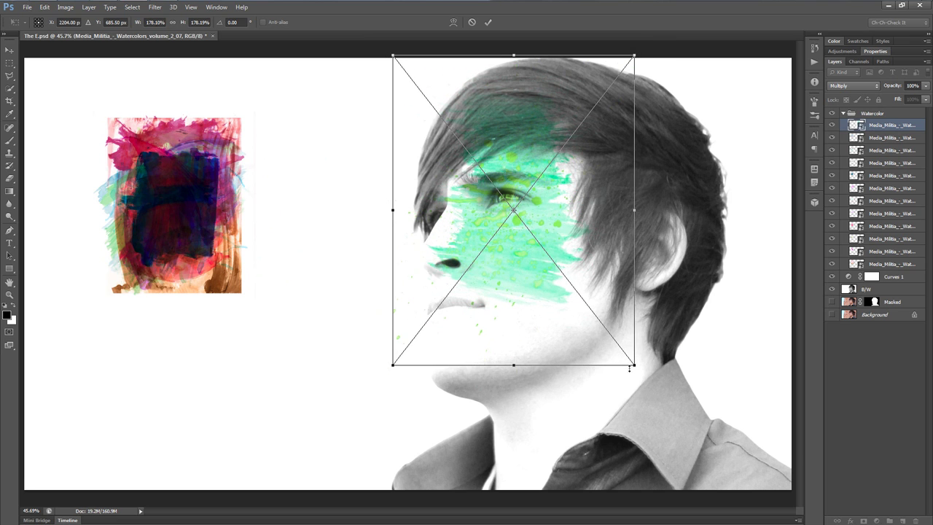
left_click_drag(674, 306, 619, 348)
left_click_drag(584, 271, 615, 368)
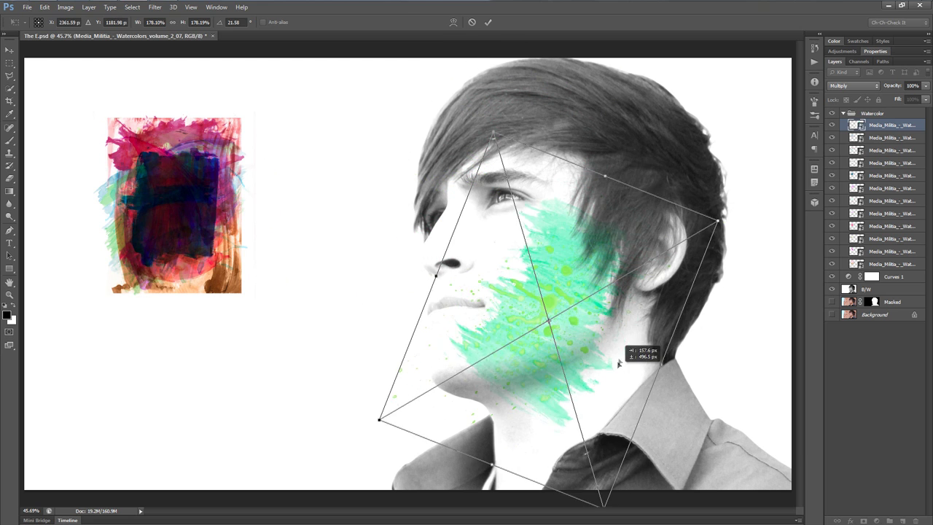
left_click_drag(687, 354, 692, 408)
key("Return")
Step: Enlarge the pink-blue watercolor to about 308%, rotate it 159 degrees onto neck and shoulder
left_click(897, 140)
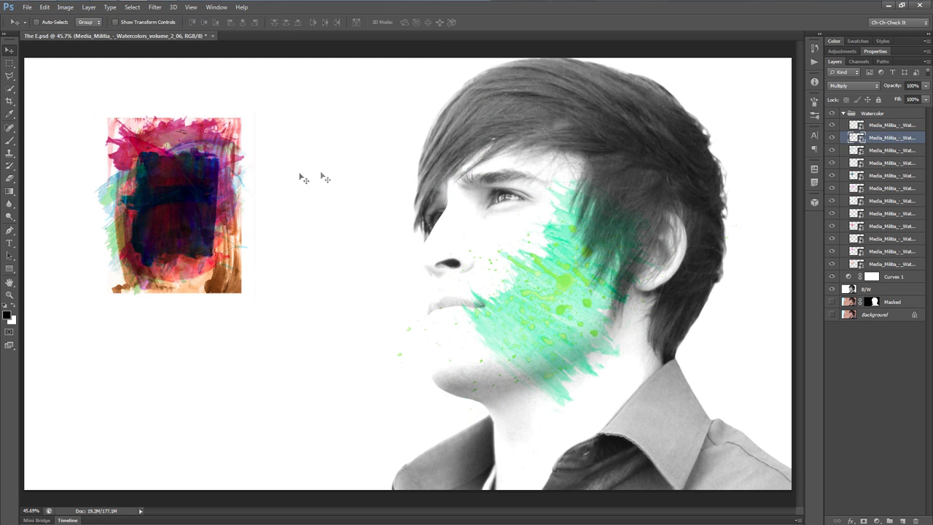
key("ctrl+t")
left_click_drag(240, 293, 356, 310)
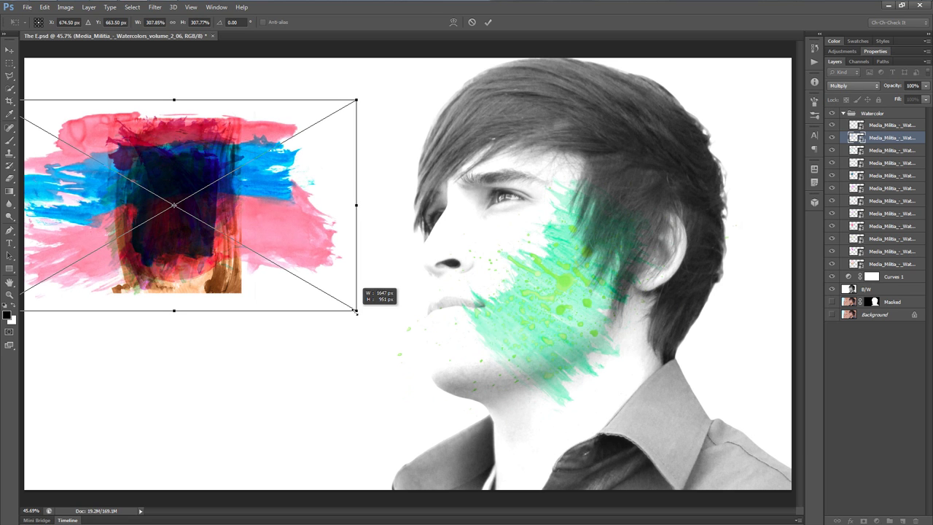
left_click_drag(335, 244, 657, 356)
left_click_drag(678, 177, 423, 430)
left_click_drag(543, 326, 647, 498)
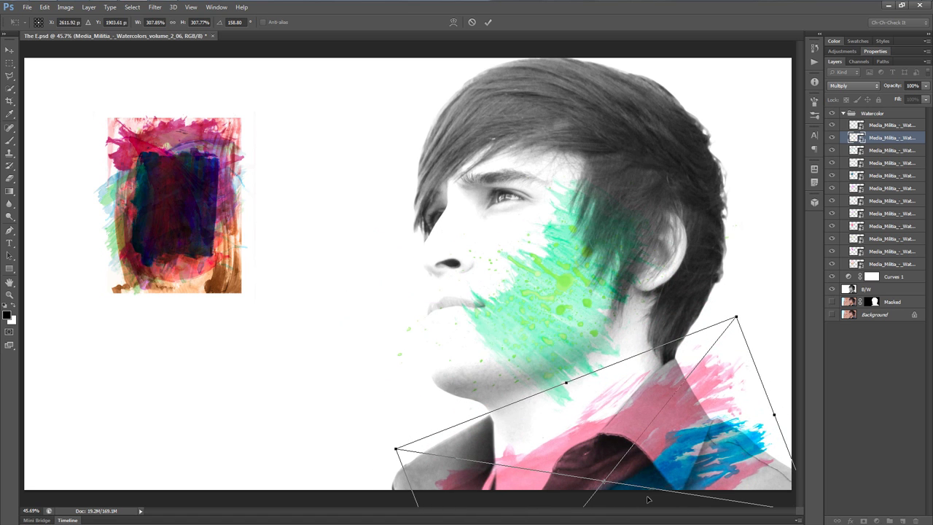
key("Return")
Step: Enlarge watercolor 2_05 and move it onto the face
left_click(893, 151)
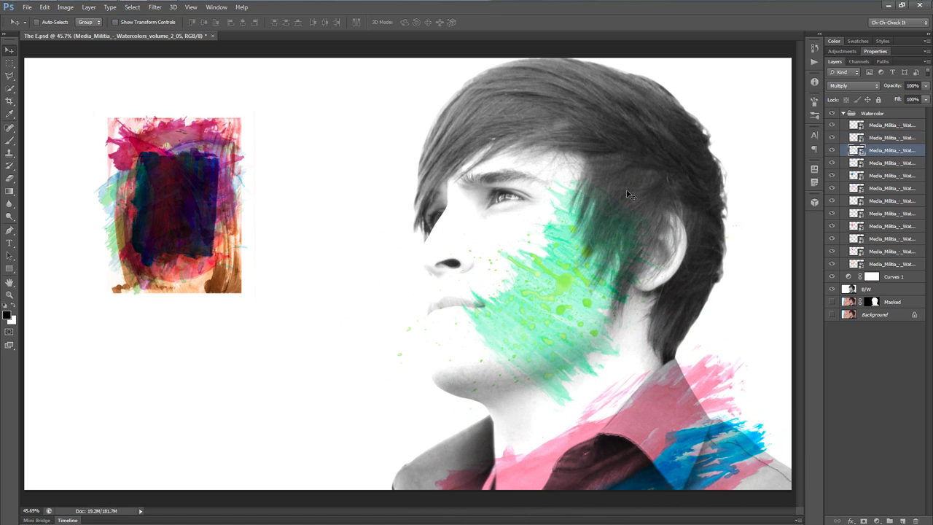
key("ctrl+t")
left_click_drag(242, 294, 308, 358)
left_click_drag(250, 265, 616, 248)
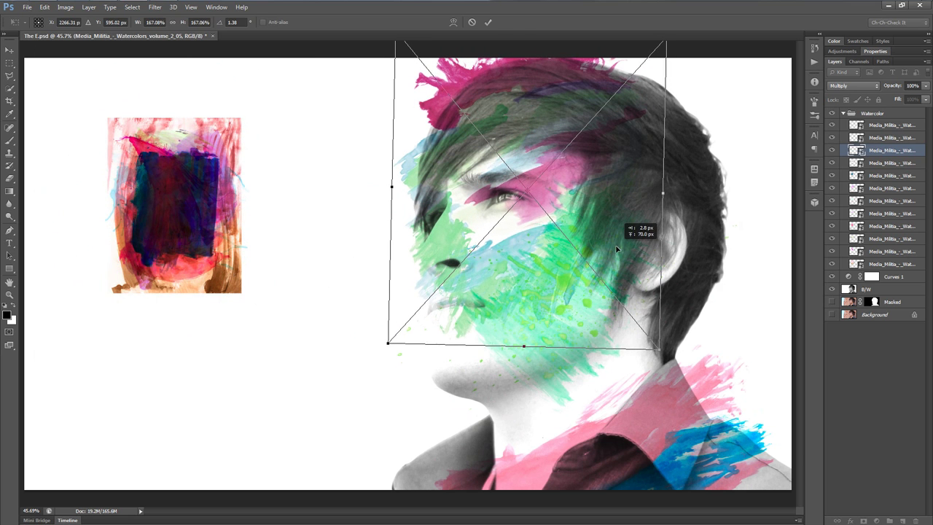
key("Return")
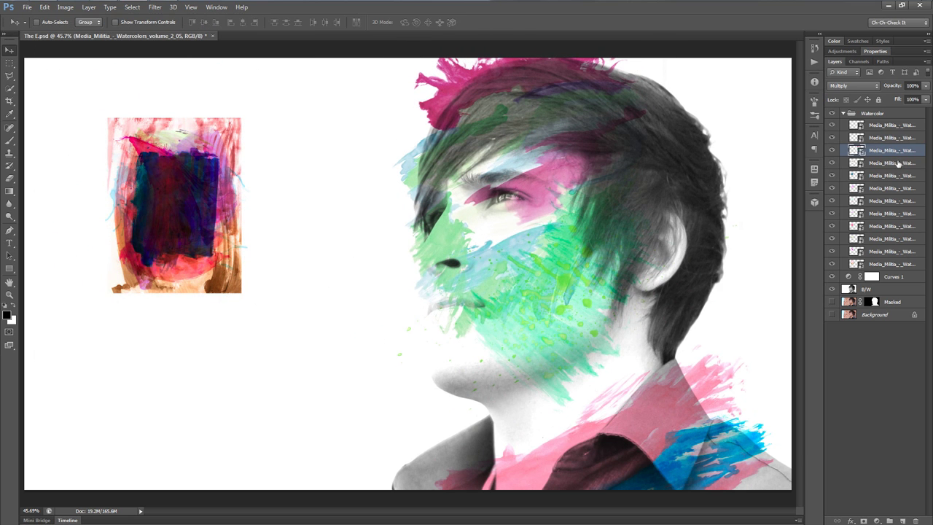
Step: Double watercolor 2_28 and rotate it to about -146 degrees across the face
left_click(892, 162)
key("ctrl+t")
left_click_drag(222, 224, 464, 236)
left_click_drag(475, 291, 523, 357)
left_click_drag(633, 314, 466, 47)
left_click_drag(495, 260, 682, 373)
left_click_drag(681, 450, 732, 358)
left_click_drag(557, 328, 728, 357)
key("Return")
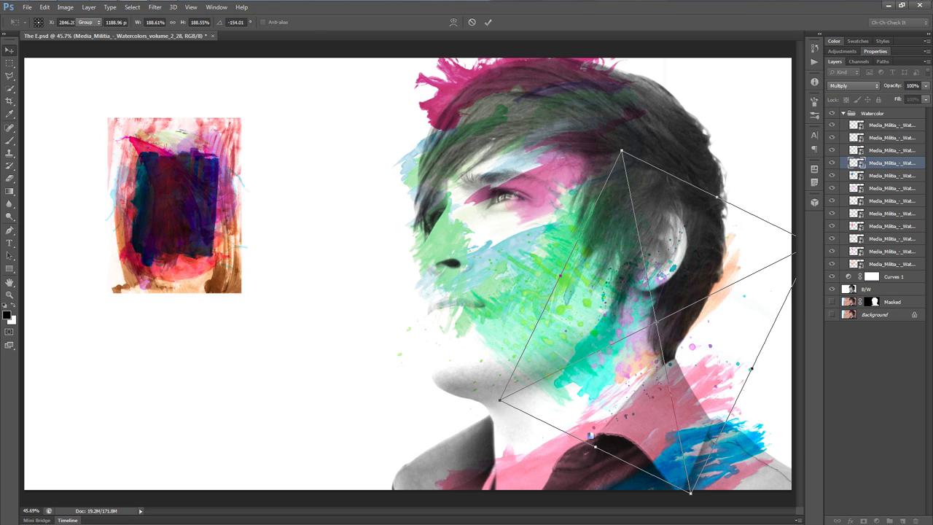
Step: Try enlarging watercolor 2_27 to 218%, then cancel and delete that layer
left_click(899, 175)
key("ctrl+t")
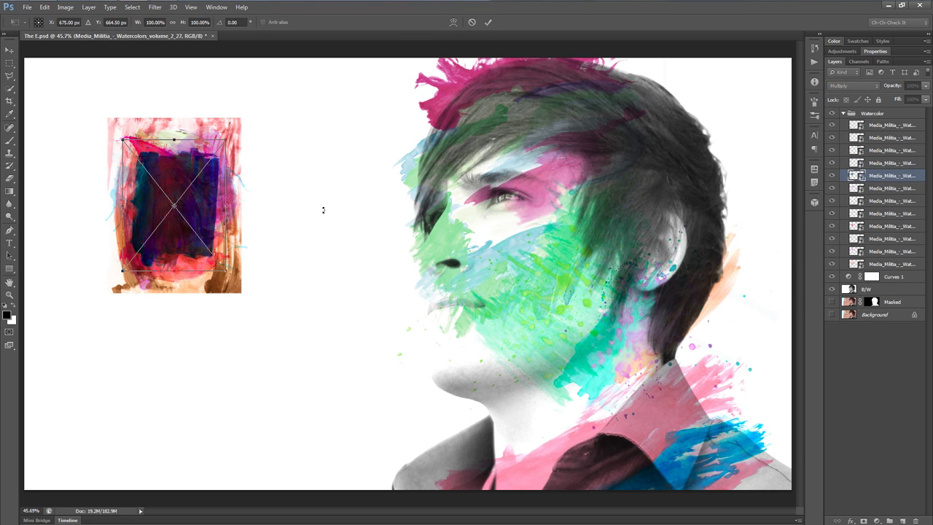
left_click_drag(226, 271, 306, 330)
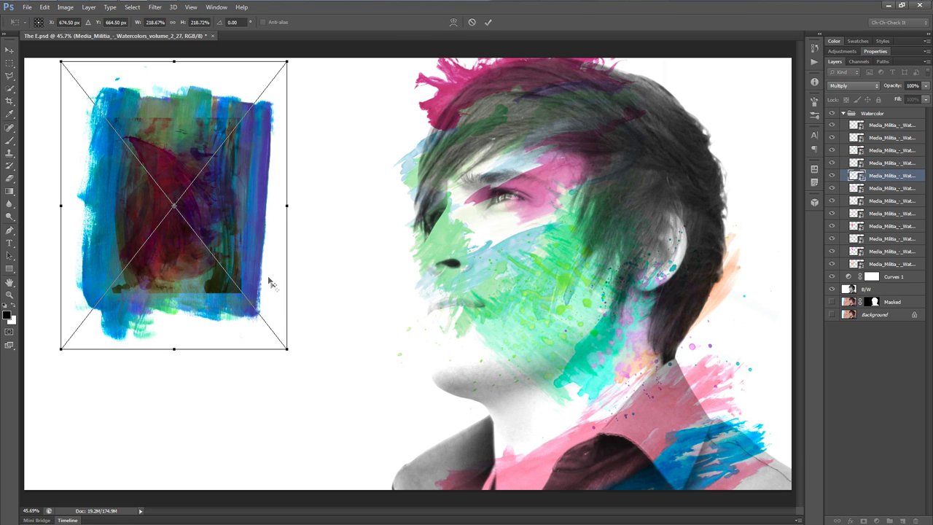
left_click_drag(236, 236, 534, 278)
left_click(471, 23)
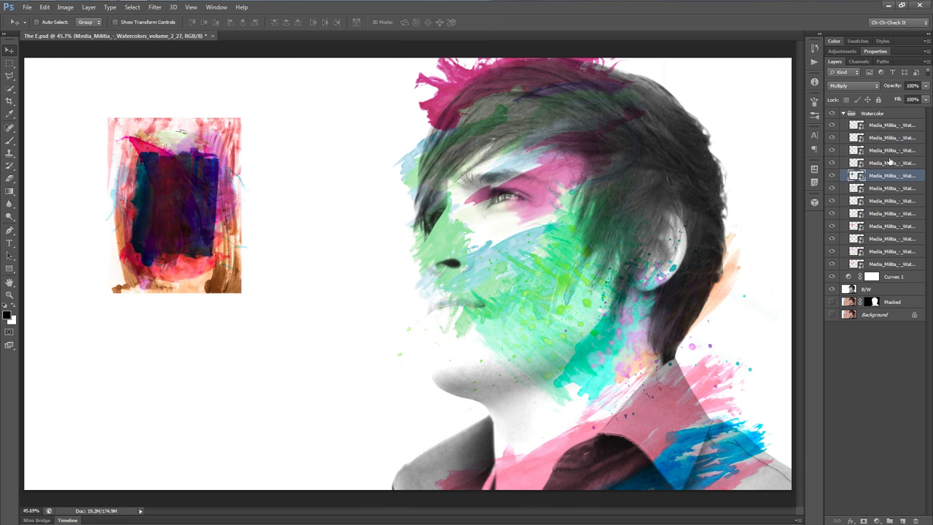
left_click_drag(894, 178, 915, 520)
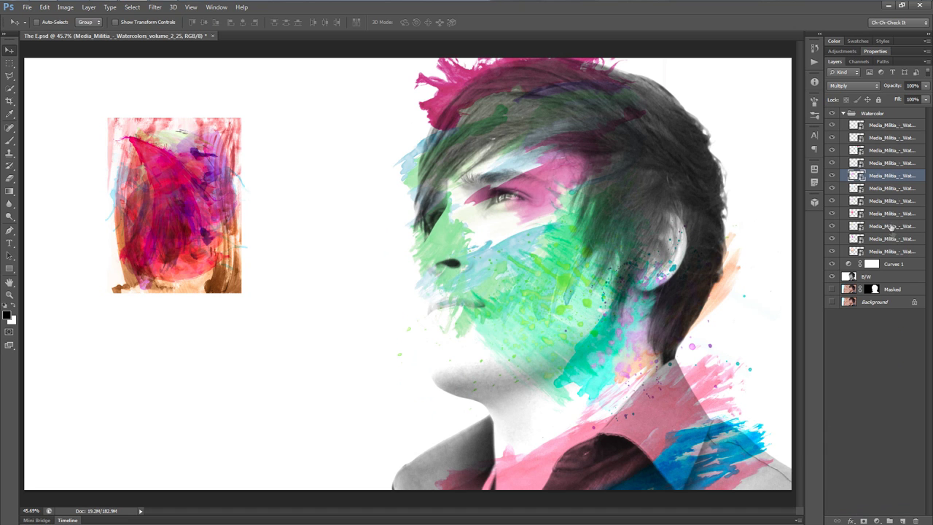
left_click(893, 188)
Step: Enlarge the first watercolour splash and move it toward the lower centre with a slight tilt
key("ctrl+t")
left_click_drag(250, 270, 309, 318)
left_click_drag(276, 241, 568, 493)
left_click_drag(692, 438, 691, 435)
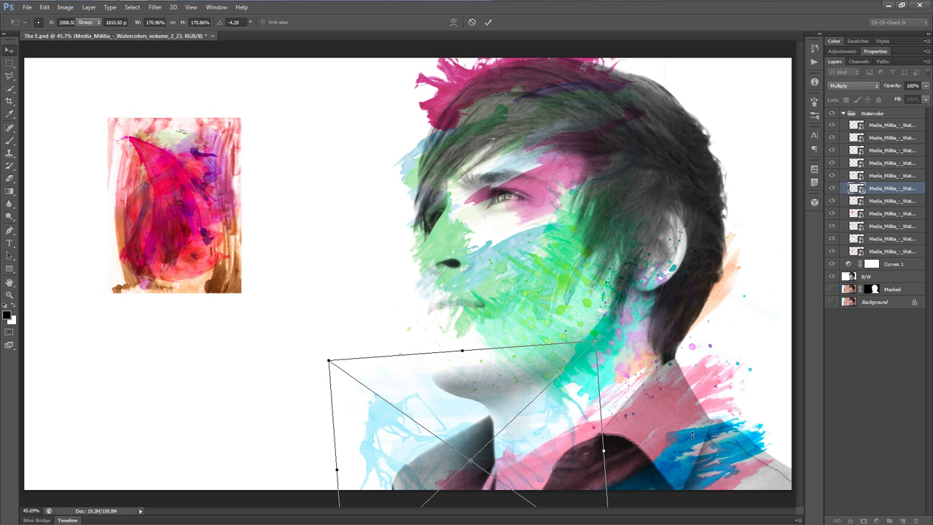
key("Return")
Step: Enlarge the next watercolour about 169%, rotate it and place it over the head
left_click(869, 201)
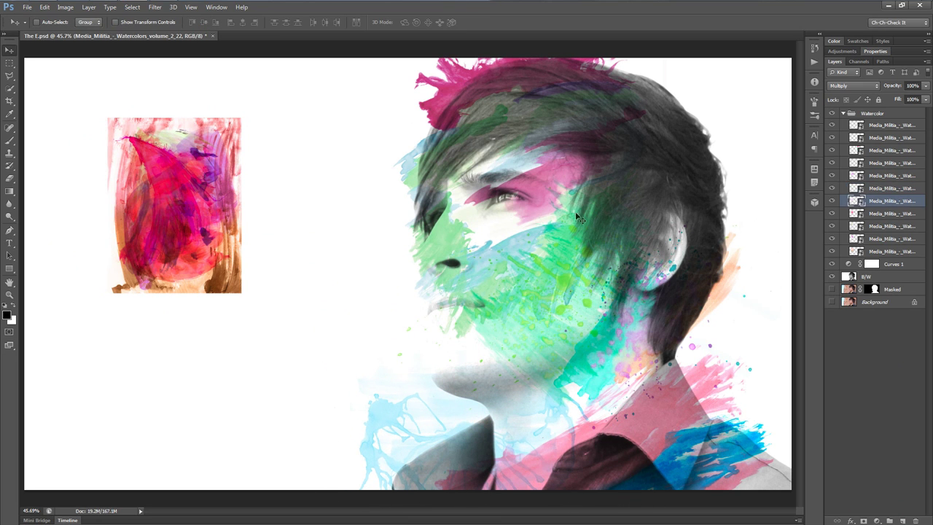
key("ctrl+t")
left_click_drag(238, 290, 328, 392)
left_click_drag(298, 323, 613, 415)
left_click_drag(729, 397, 632, 391)
left_click_drag(575, 426, 674, 247)
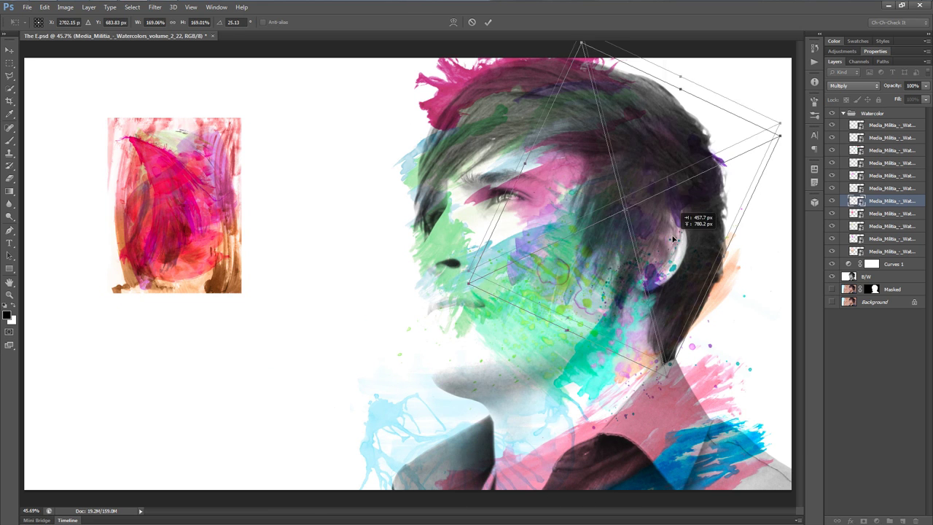
left_click_drag(772, 364, 705, 276)
key("Return")
Step: Try scaling the small watercolour to 135%, cancel the transform and delete that layer
left_click(898, 214)
key("ctrl+t")
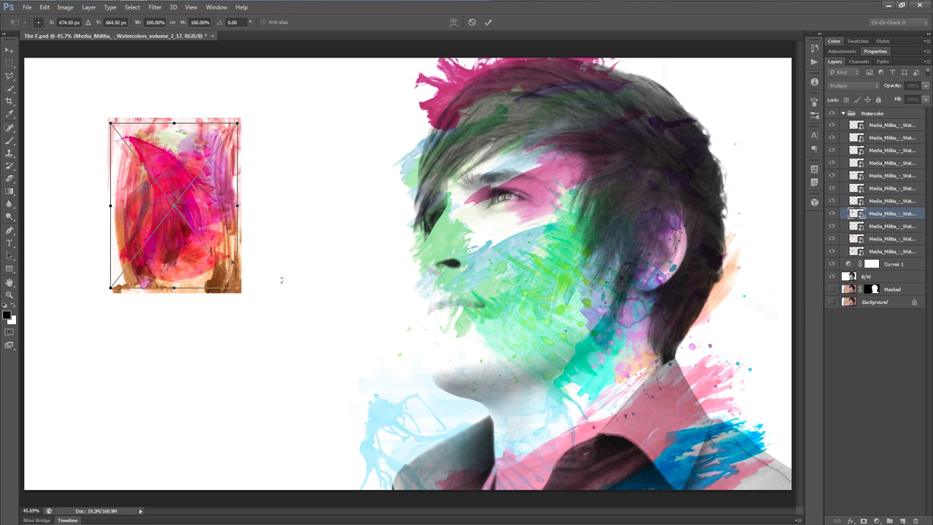
left_click_drag(242, 293, 282, 347)
left_click_drag(240, 276, 511, 389)
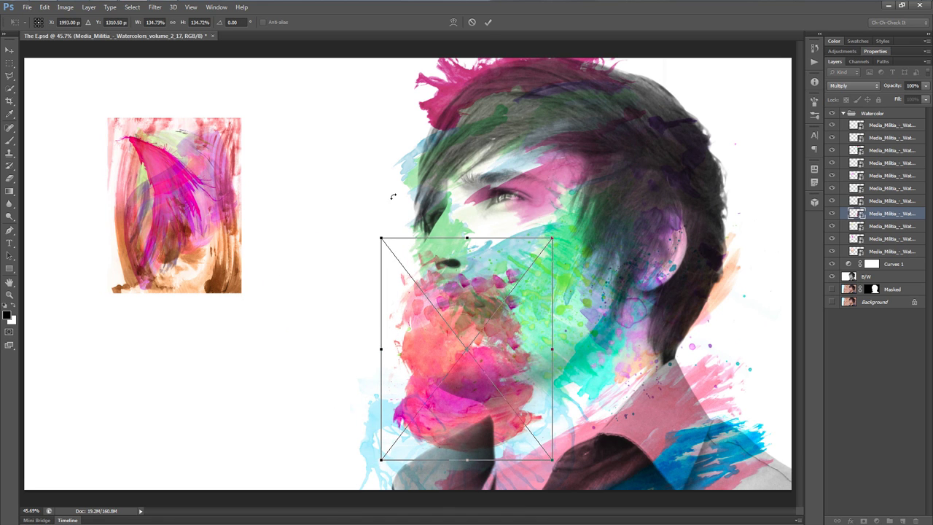
left_click(472, 21)
left_click_drag(891, 213, 913, 520)
Step: Select the magenta stroke layer and move the stroke into the empty space
left_click(892, 226)
left_click(832, 226)
left_click(832, 226)
mouse_move(177, 220)
left_mouse_down()
mouse_move(494, 256)
mouse_move(592, 213)
mouse_move(579, 247)
left_mouse_up()
left_click_drag(601, 207, 342, 200)
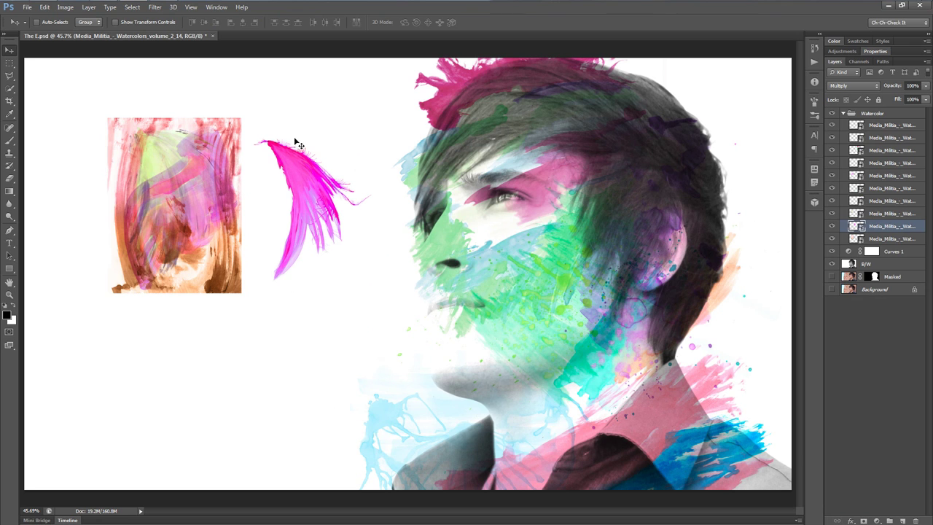
Step: Enlarge the magenta stroke about 158%, rotate it -21° and place it on the head
key("ctrl+t")
mouse_move(375, 282)
left_mouse_down()
mouse_move(437, 342)
mouse_move(446, 369)
left_mouse_up()
left_click_drag(410, 314, 721, 218)
left_click_drag(622, 372, 701, 368)
left_click_drag(671, 246, 697, 221)
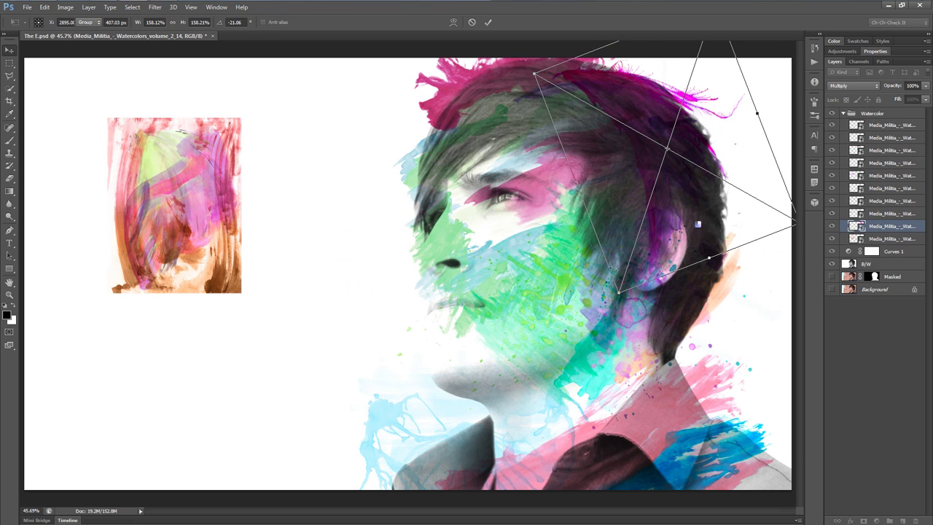
key("Return")
Step: Enlarge the bottom watercolour 143%, flip it horizontally and rotate it about -113° over the face
left_click(896, 239)
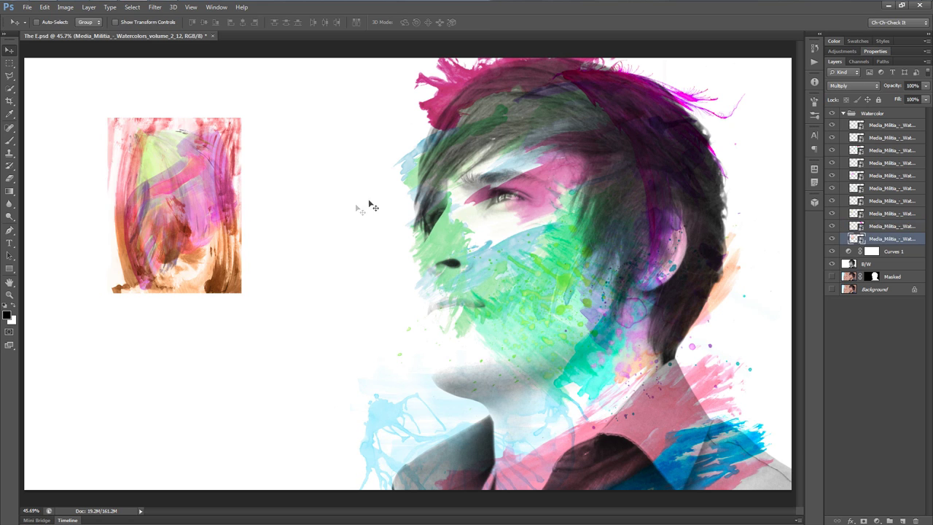
key("ctrl+t")
left_click_drag(241, 293, 372, 428)
right_click(295, 268)
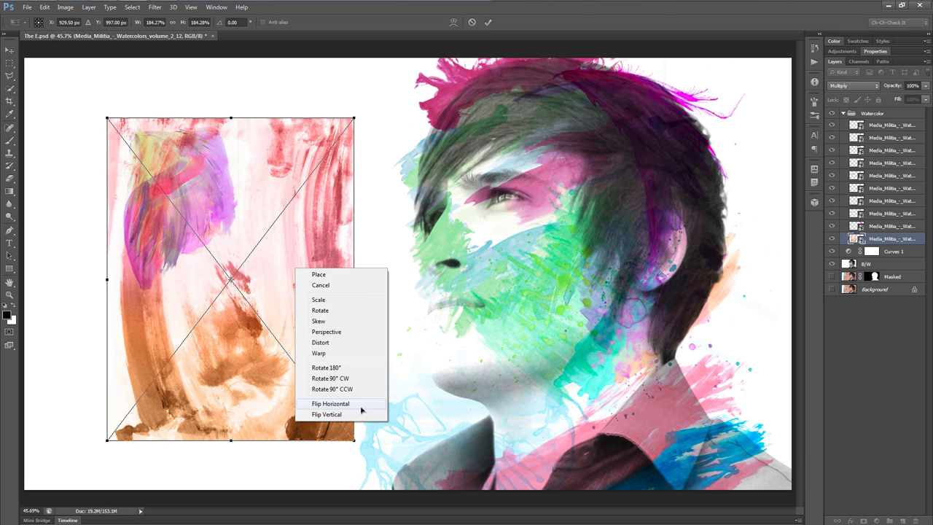
left_click(363, 405)
left_click_drag(496, 383, 200, 117)
left_click_drag(291, 273, 522, 306)
left_click_drag(733, 437, 676, 445)
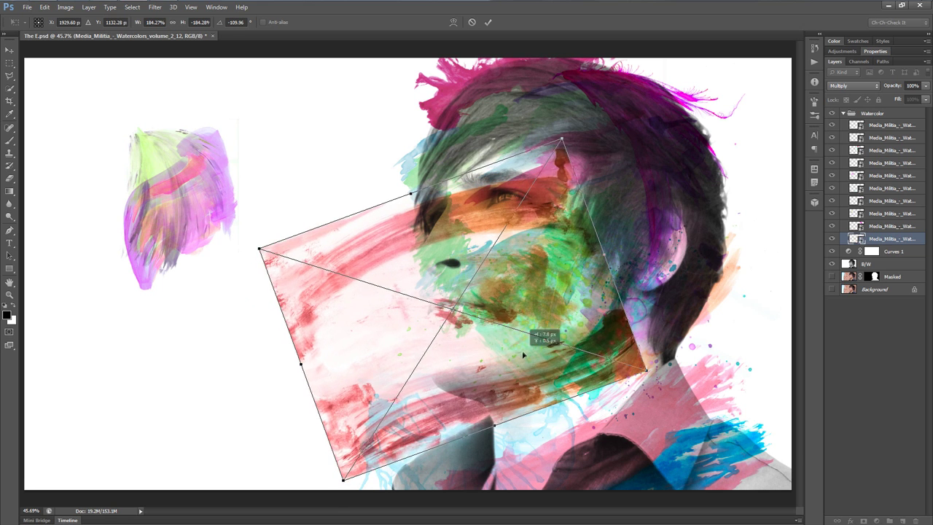
left_click_drag(520, 354, 553, 340)
left_click_drag(534, 410, 575, 450)
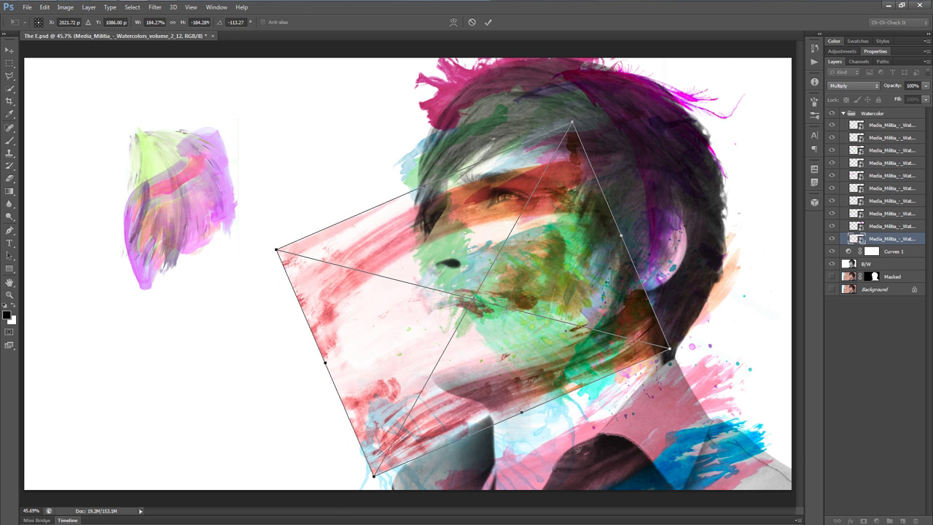
key("Return")
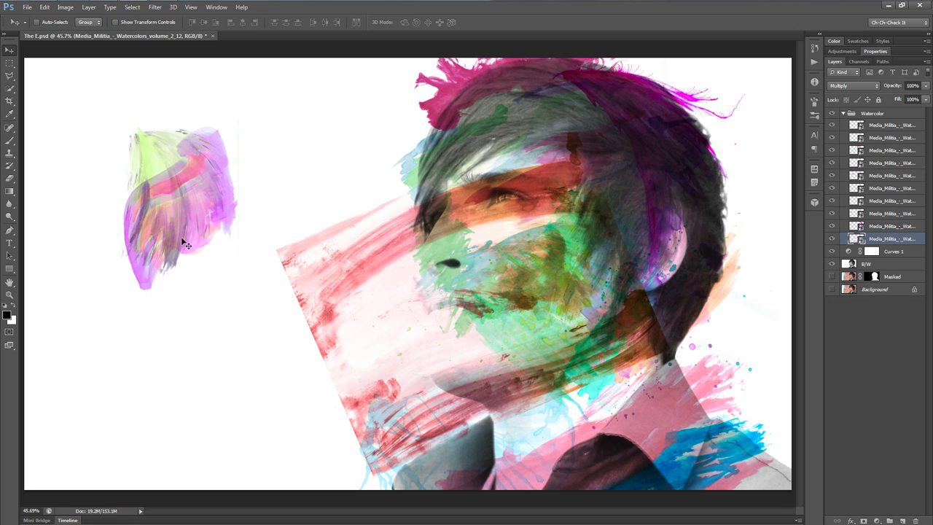
Step: Enlarge the purple watercolour about 134%, rotating it and moving it up-right
right_click(186, 206)
left_click(240, 228)
left_click_drag(184, 204, 350, 251)
key("ctrl+t")
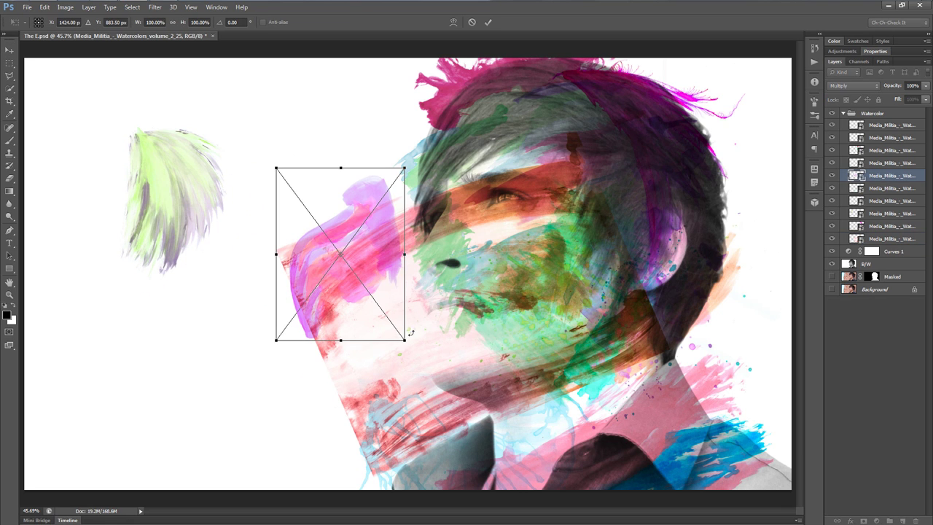
left_click_drag(406, 343, 536, 182)
left_click_drag(554, 219, 575, 128)
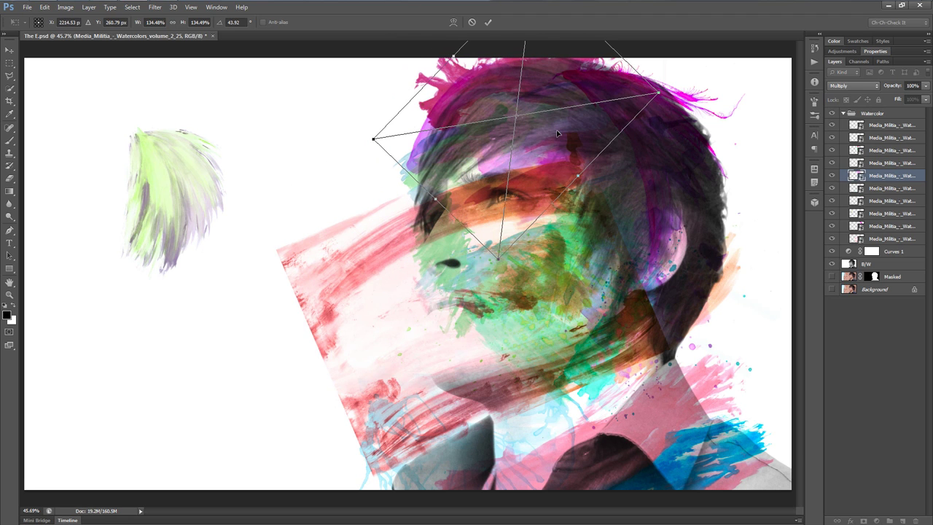
key("Return")
Step: Move the green watercolour onto the hair and enlarge it about 154%
right_click(144, 181)
left_click(193, 194)
left_click_drag(193, 194, 671, 197)
key("ctrl+t")
mouse_move(702, 292)
left_mouse_down()
mouse_move(754, 320)
mouse_move(754, 364)
mouse_move(717, 295)
mouse_move(706, 292)
left_mouse_up()
key("Return")
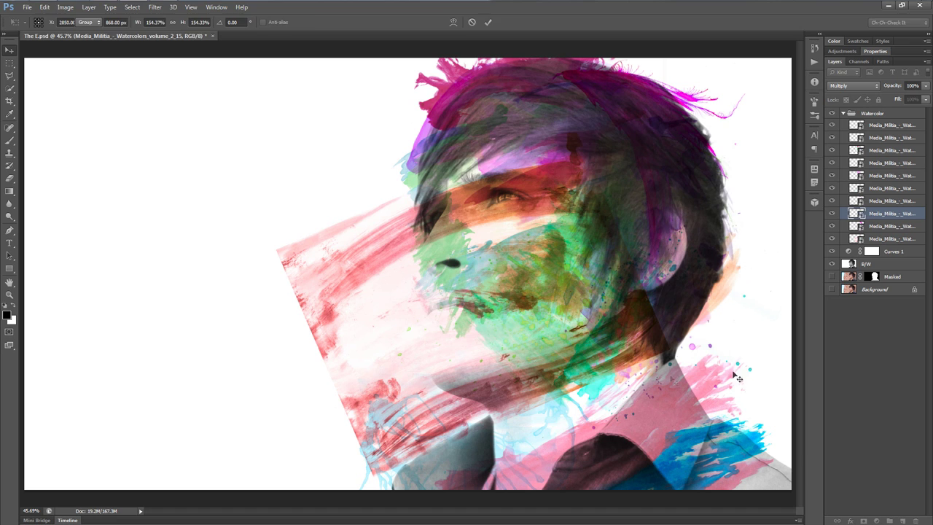
key("alt+Tab")
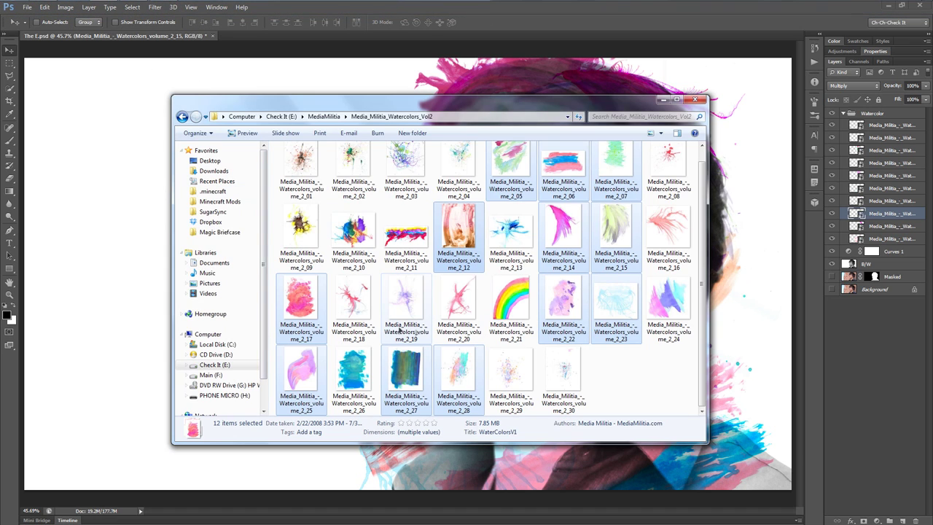
Step: Preview red splash 2_16 full-size, then return to Photoshop and the watercolour folder
double_click(672, 219)
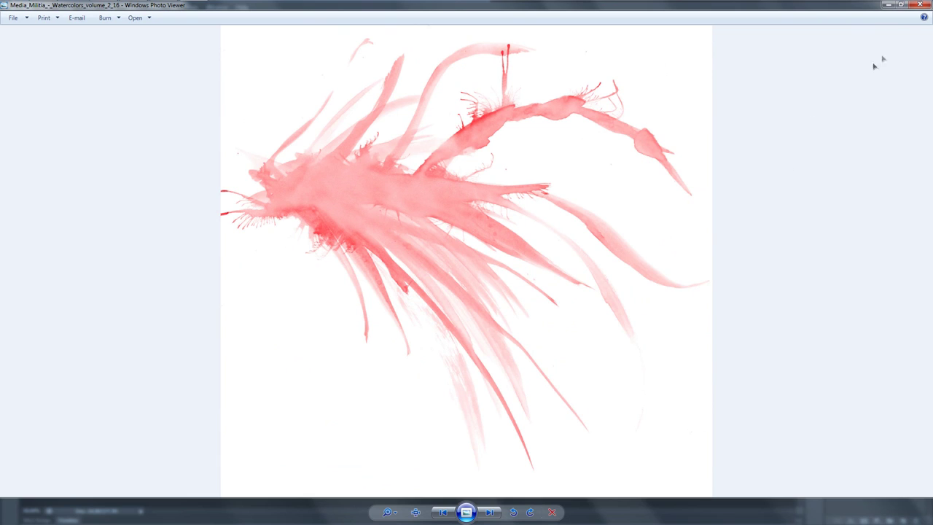
left_click(920, 5)
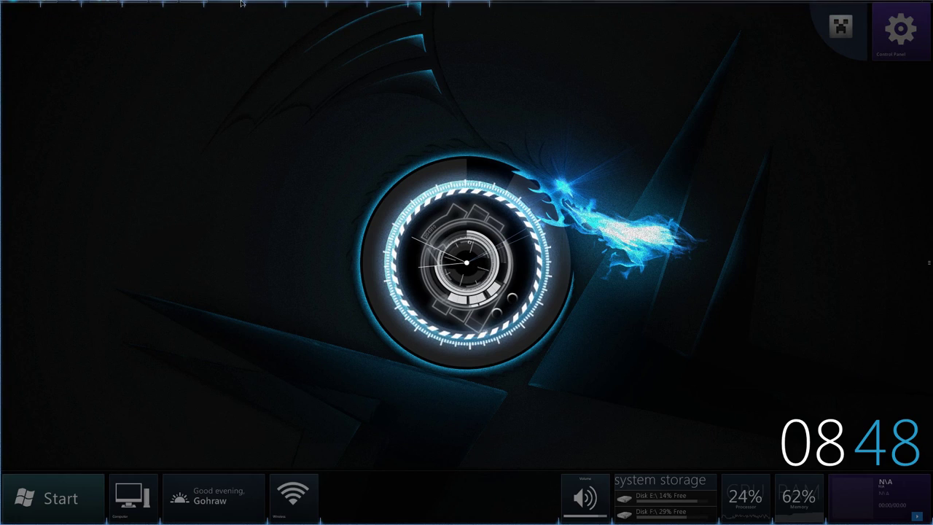
left_click(194, 10)
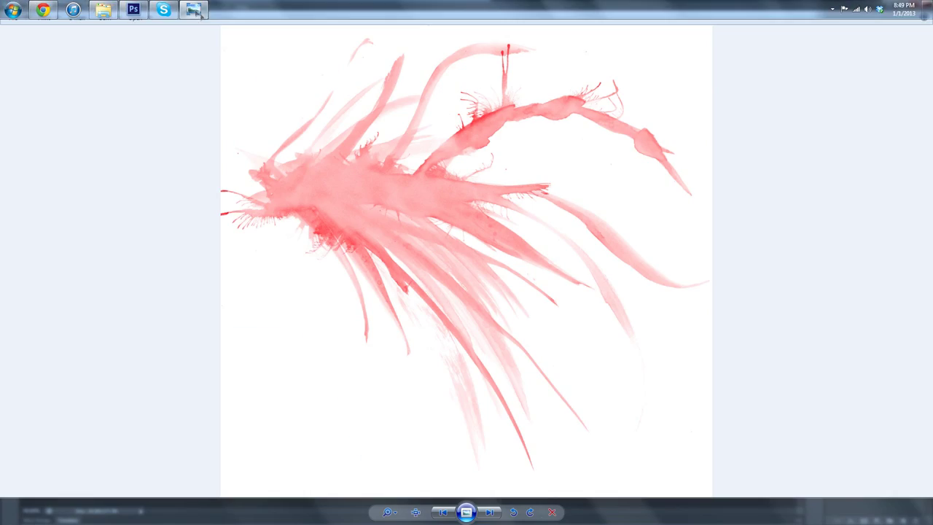
left_click(134, 8)
left_click(102, 9)
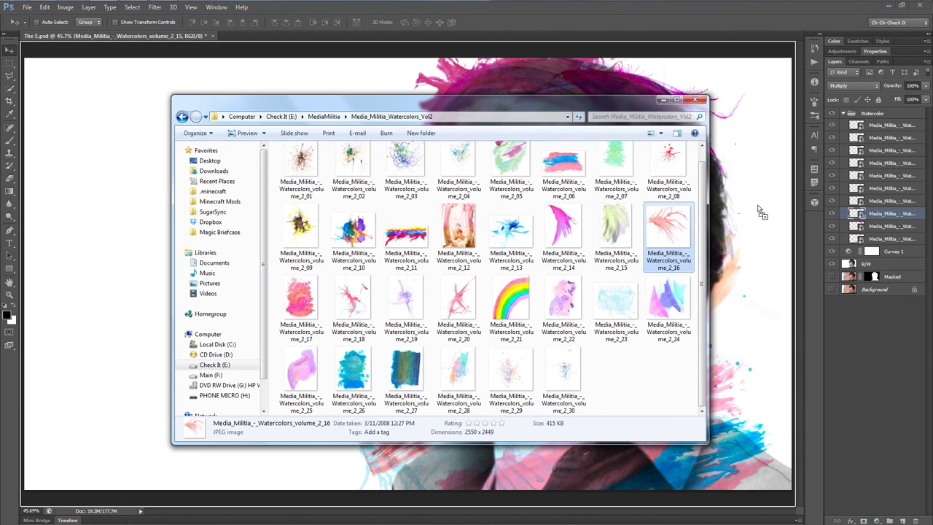
Step: Place the 2_16 red splash, enlarged to 185% and rotated diagonally across the face
left_click_drag(758, 211, 758, 213)
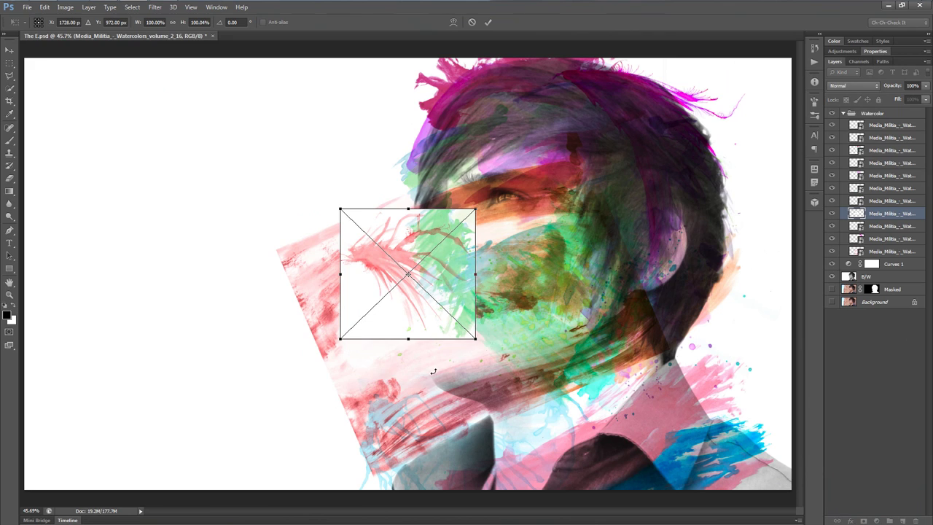
left_click_drag(475, 339, 478, 453)
left_click_drag(415, 434, 652, 299)
key("Return")
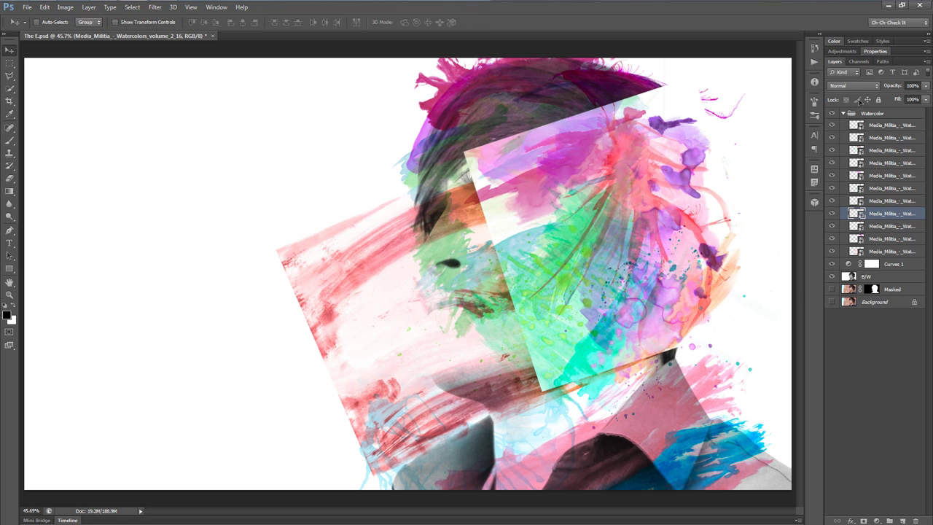
Step: Set the red splash to Multiply blend mode and collapse the Watercolor group
left_click(858, 87)
left_click(847, 130)
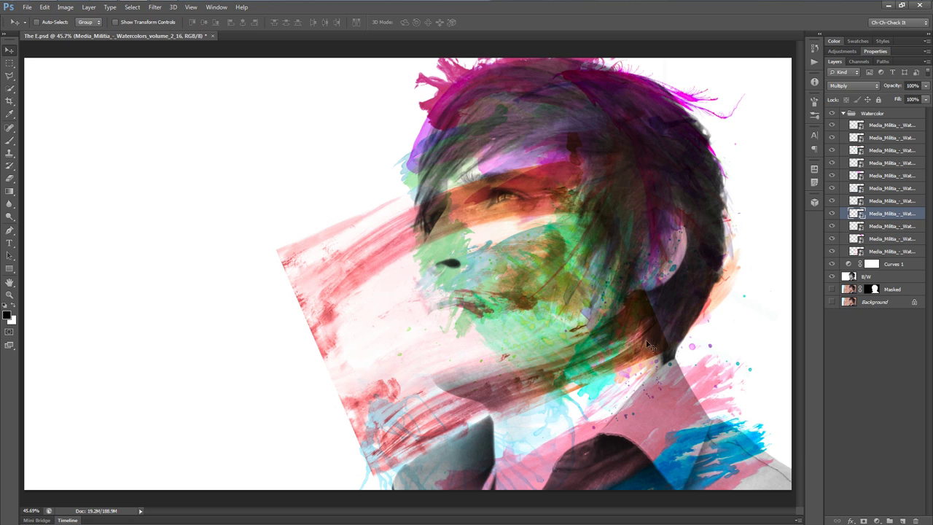
scroll(508, 255, "down", 2)
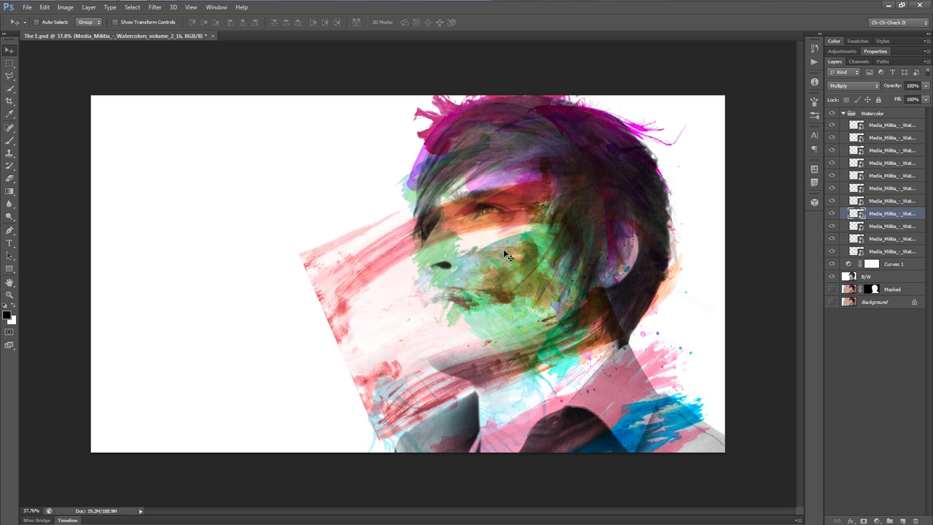
scroll(507, 255, "up", 2)
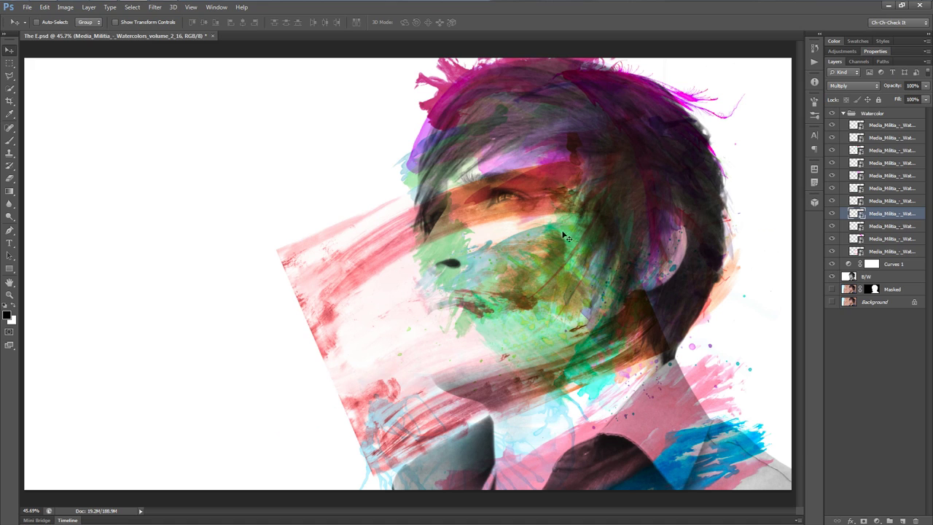
left_click(844, 114)
Step: Hide the Watercolor group and review the Curves 1 adjustment settings
double_click(874, 115)
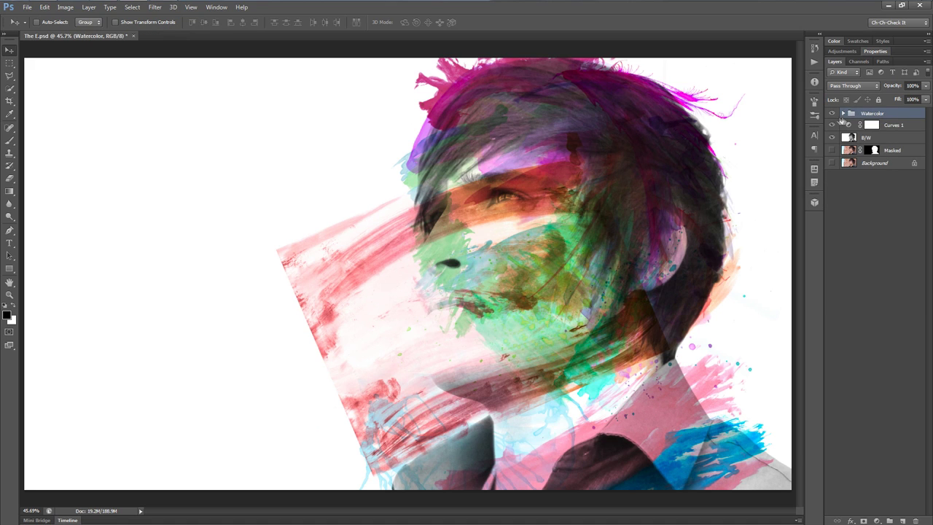
left_click(831, 114)
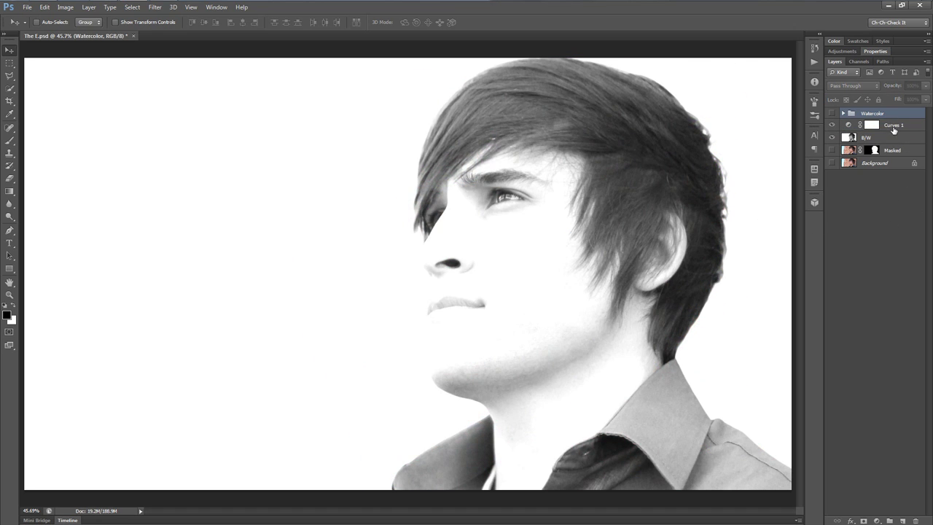
left_click(895, 127)
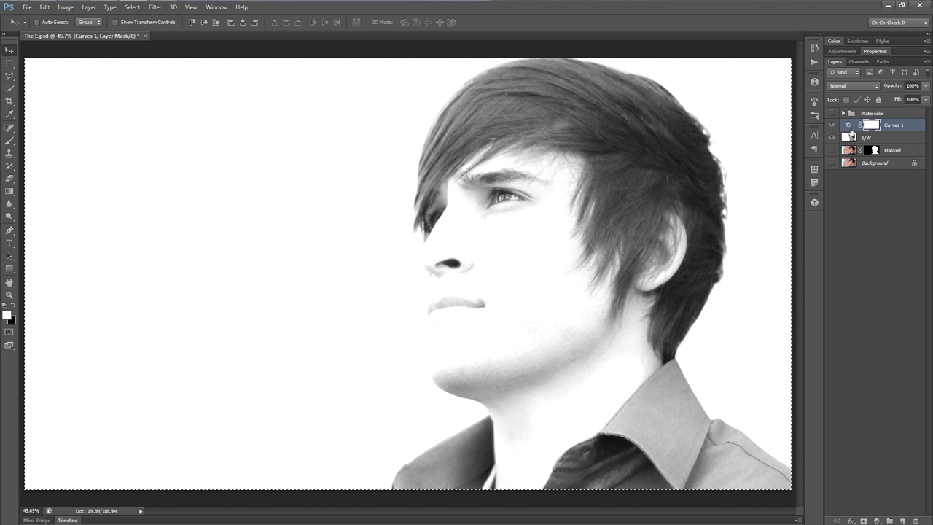
left_click(877, 51)
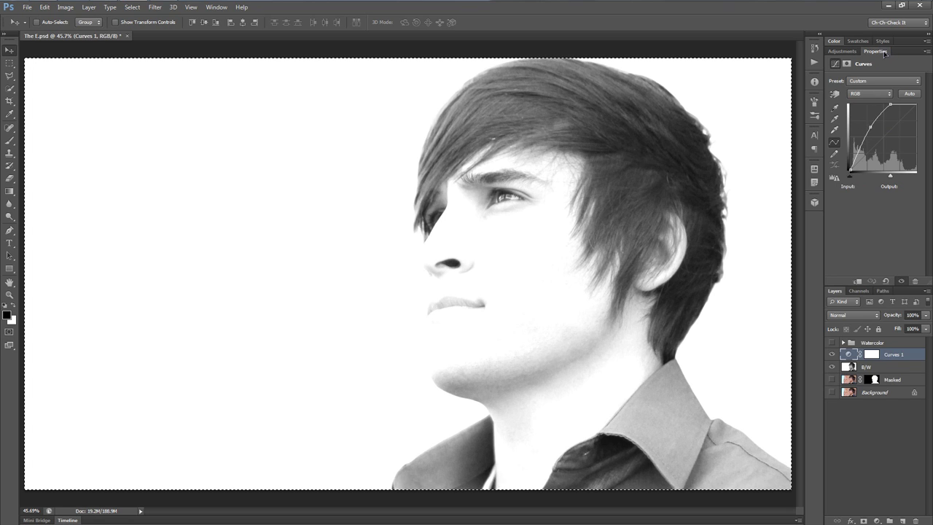
left_click(884, 53)
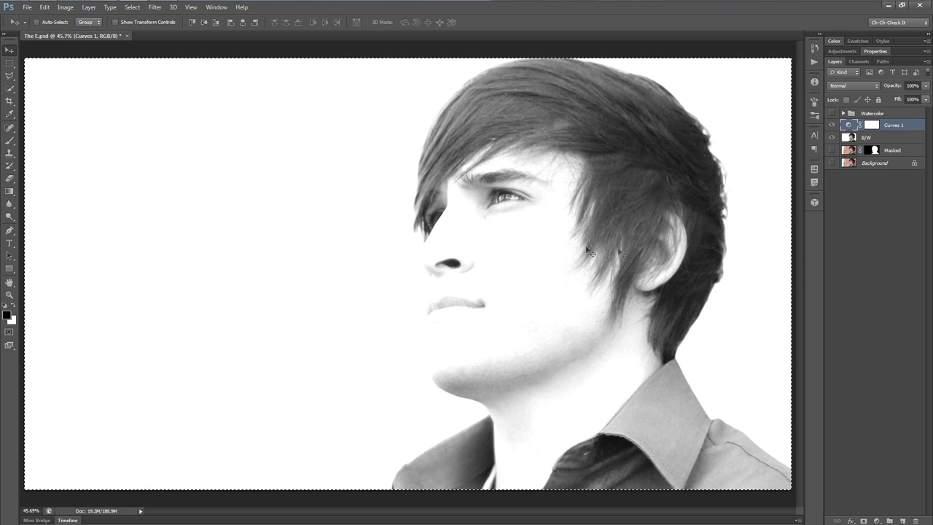
Step: Make the Watercolor group visible again and add a layer mask to it
left_click(833, 114)
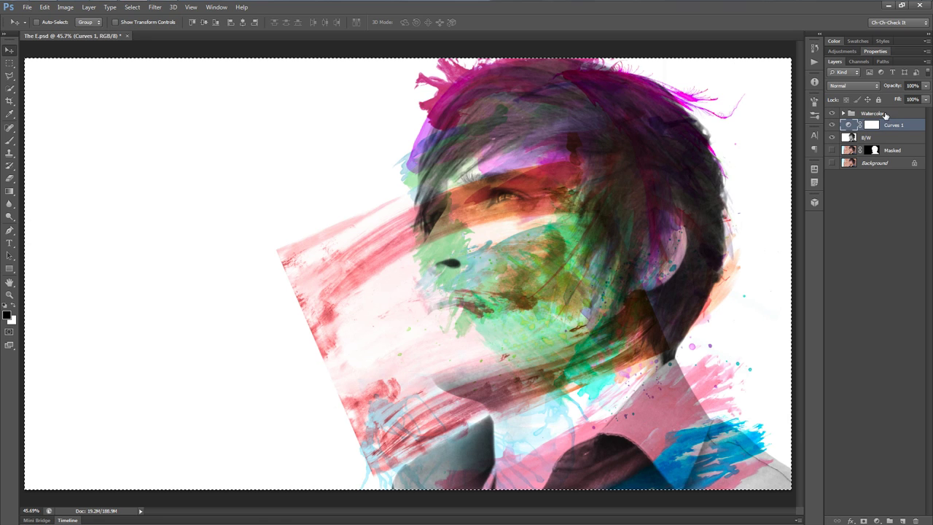
left_click(835, 115)
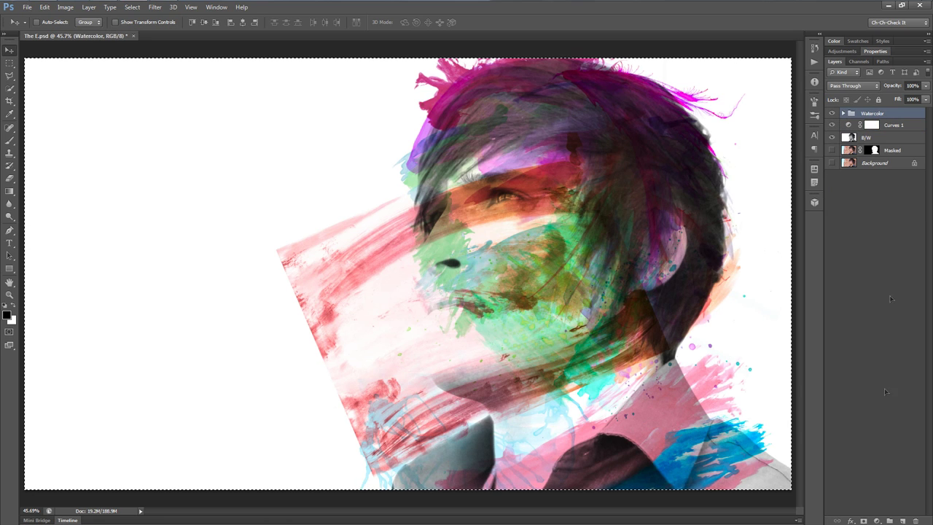
left_click(862, 520)
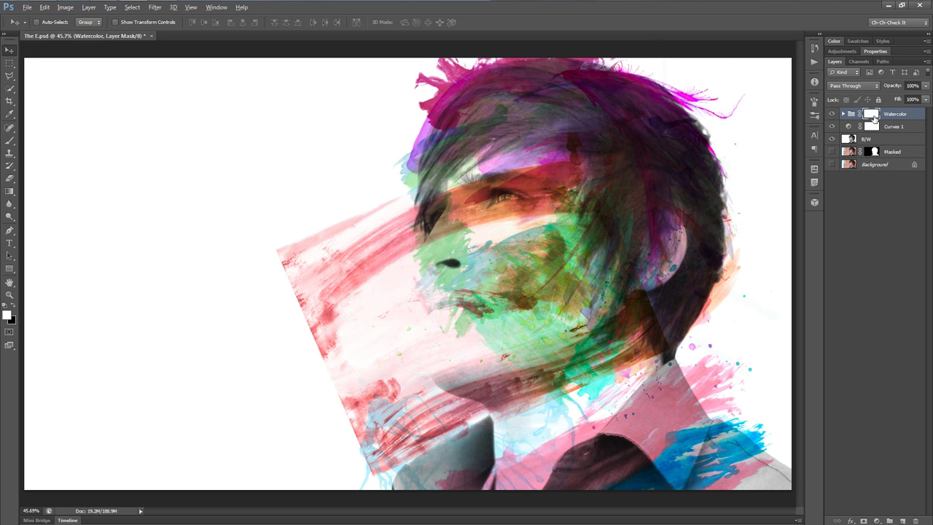
Step: Paste the portrait into the Watercolor group's mask, invert it, deselect, and select the B/W layer
left_click(874, 117, "alt")
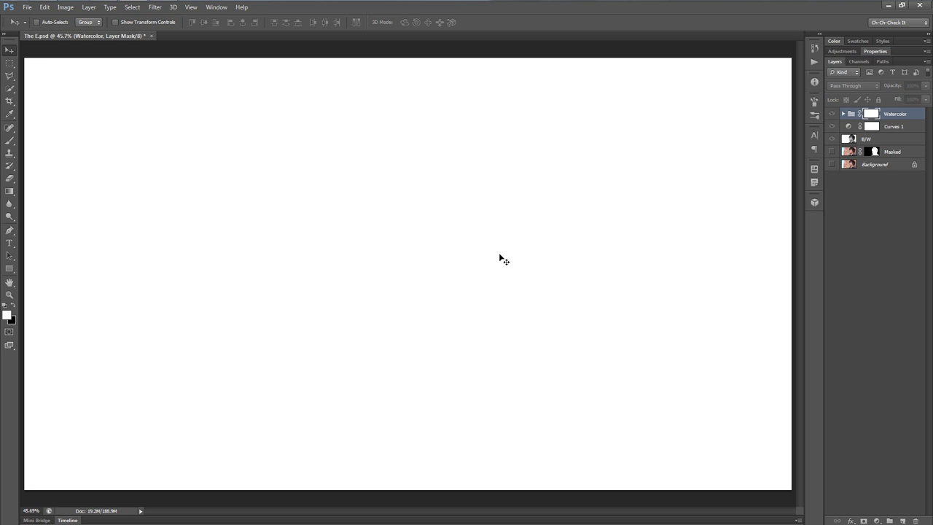
key("ctrl+v")
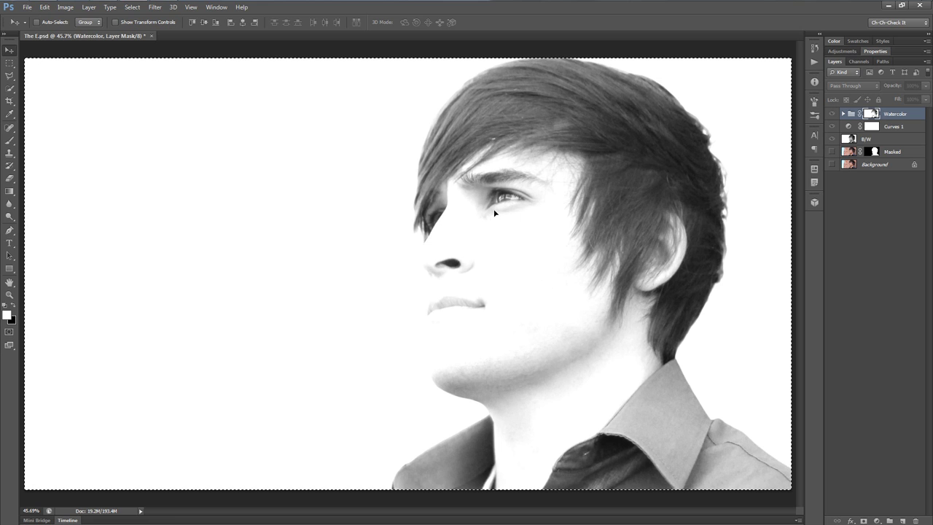
key("ctrl+i")
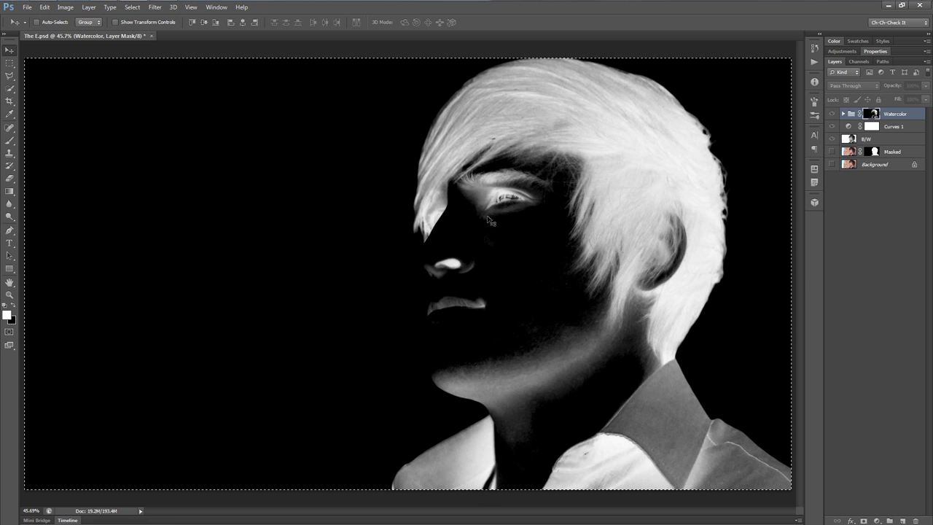
key("ctrl+d")
left_click(876, 141)
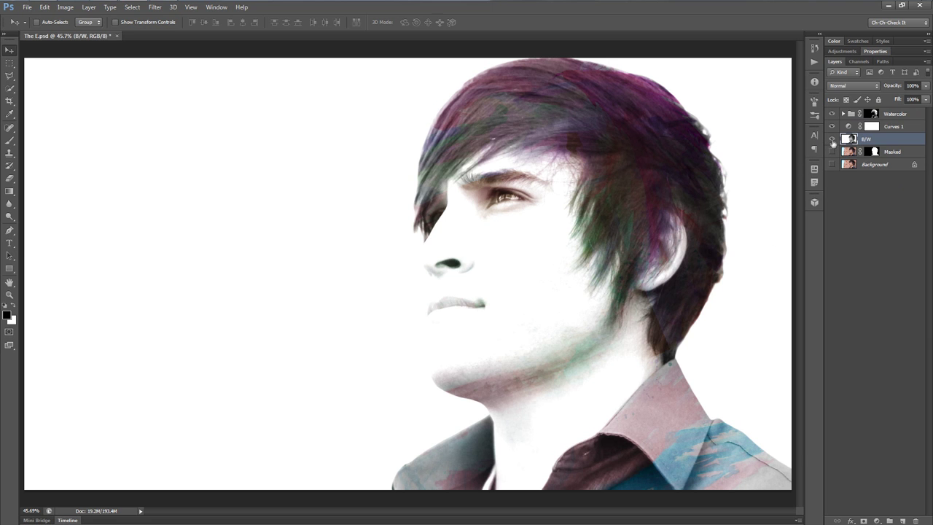
Step: Hide B/W and add a white-filled Layer 1 placed just above Curves 1
left_click(831, 139)
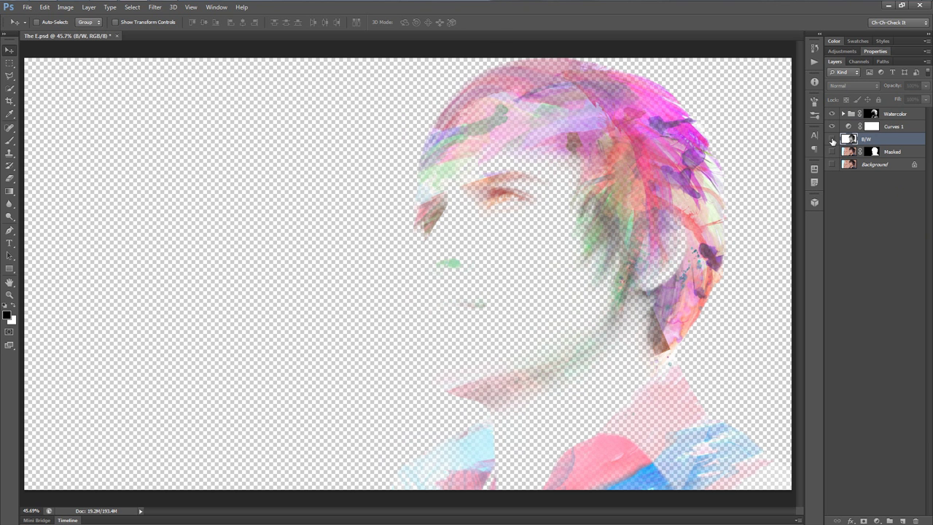
left_click(904, 519)
key("ctrl+BackSpace")
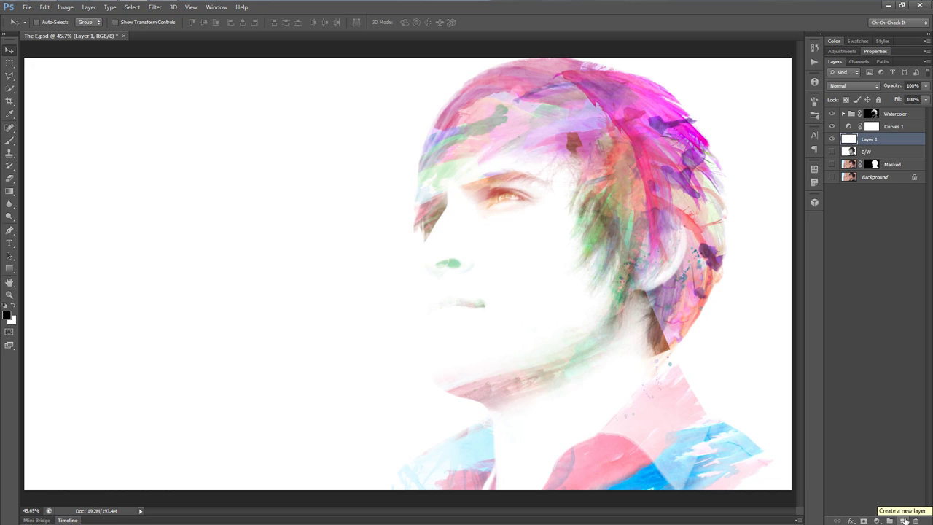
left_click_drag(890, 140, 893, 131)
left_click_drag(893, 124, 895, 127)
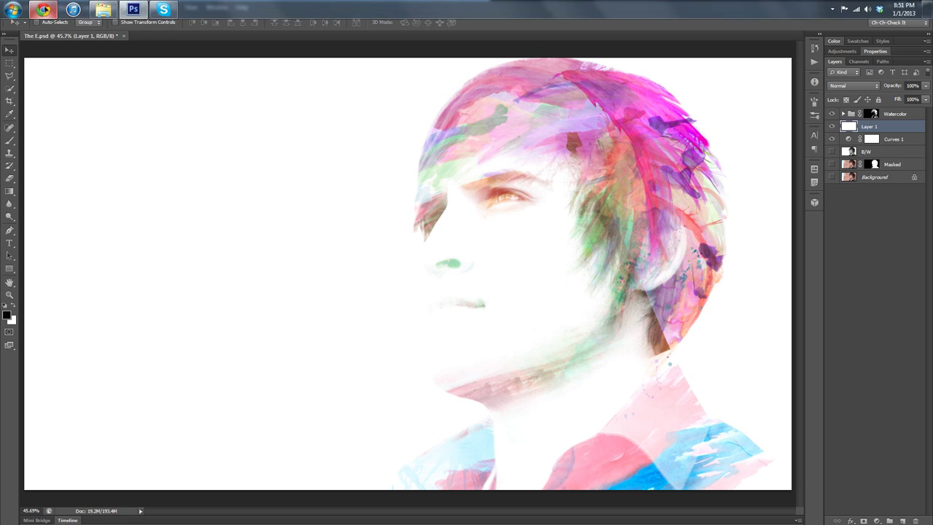
Step: Copy the wildtextures old-paper texture image from its Chrome tab and return to Photoshop
left_click(44, 8)
left_click(732, 9)
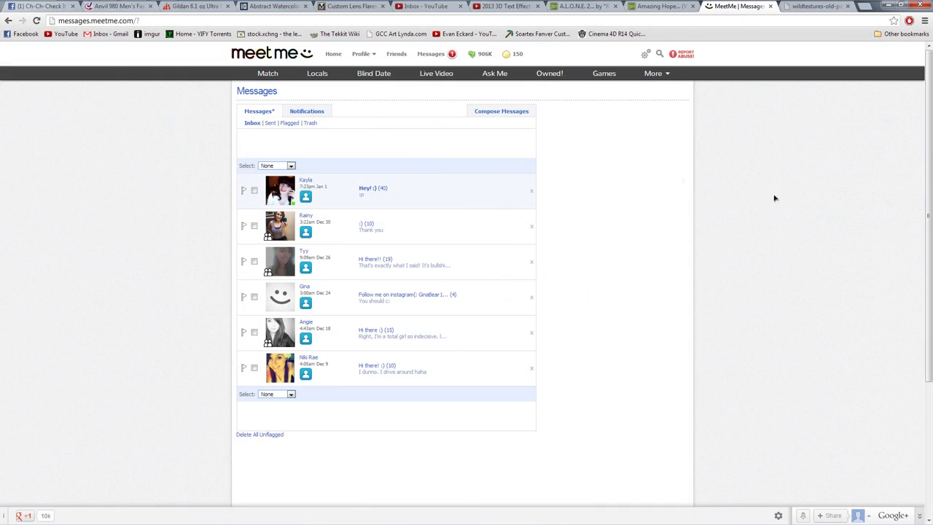
left_click(816, 7)
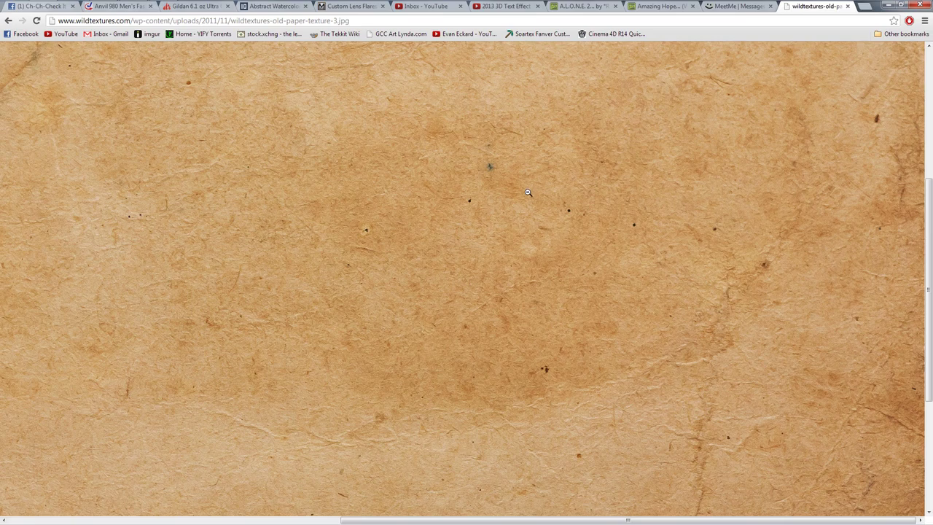
scroll(542, 287, "up", 4)
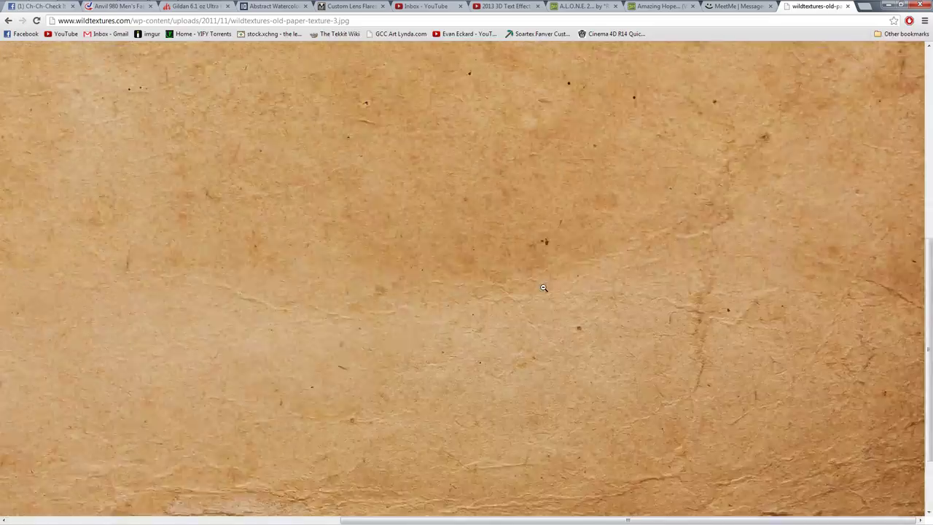
scroll(508, 236, "down", 2)
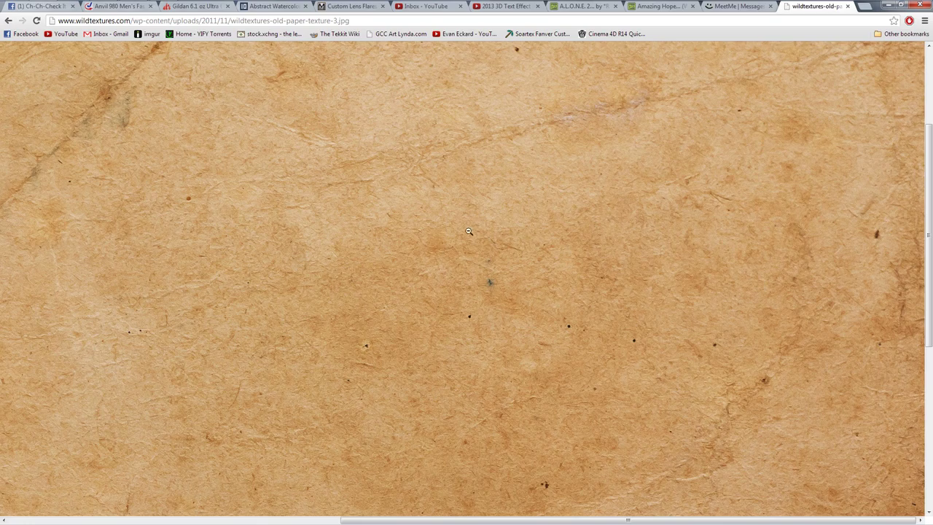
scroll(517, 237, "down", 1)
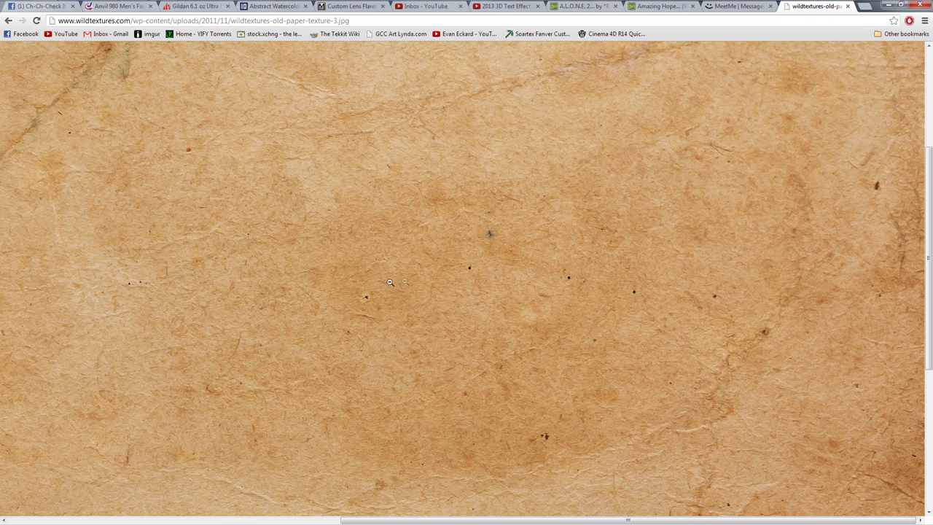
right_click(354, 158)
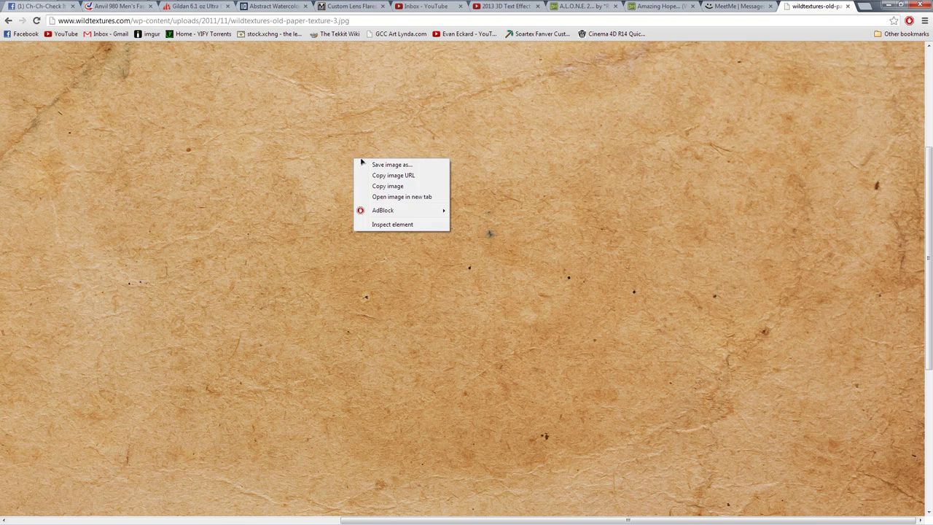
left_click(417, 186)
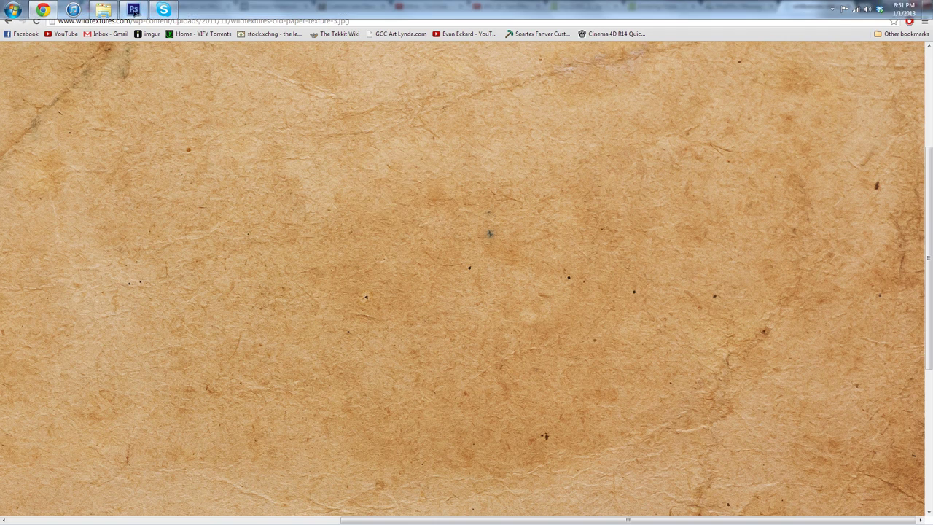
left_click(133, 6)
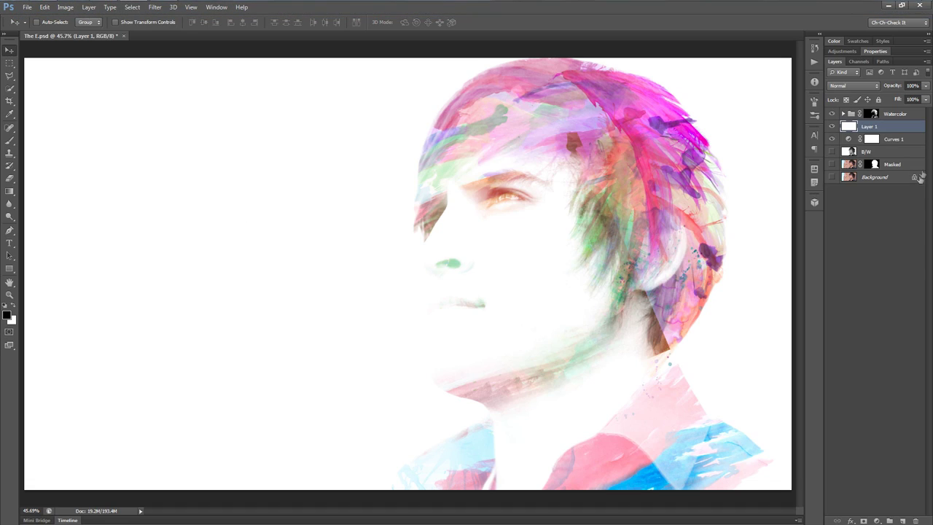
Step: Paste the paper texture as Layer 2 and scale it about 120% to fill the canvas
key("ctrl+v")
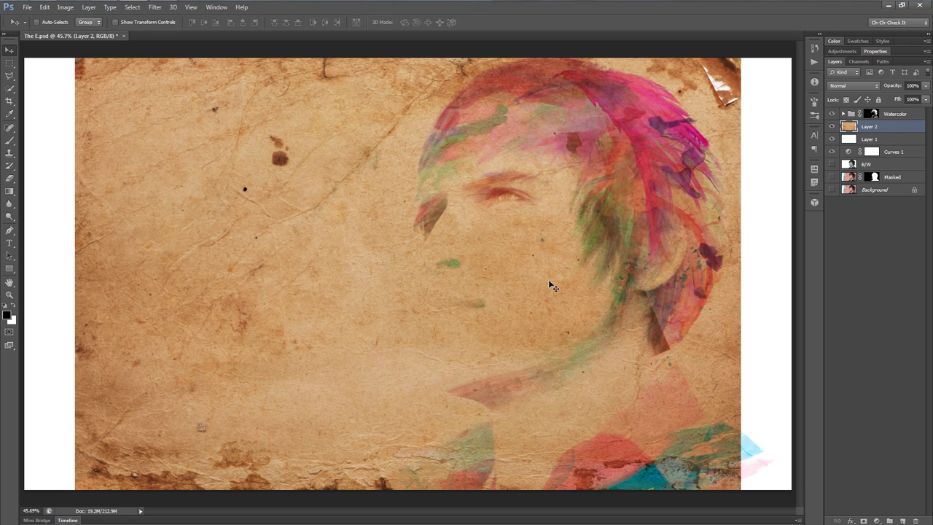
key("ctrl+t")
key("ctrl+0")
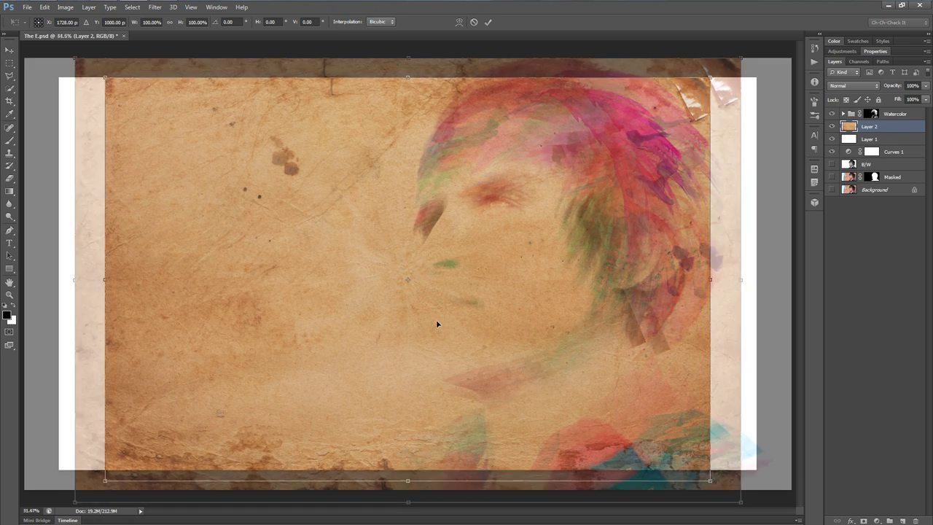
left_click_drag(618, 421, 659, 445)
key("Return")
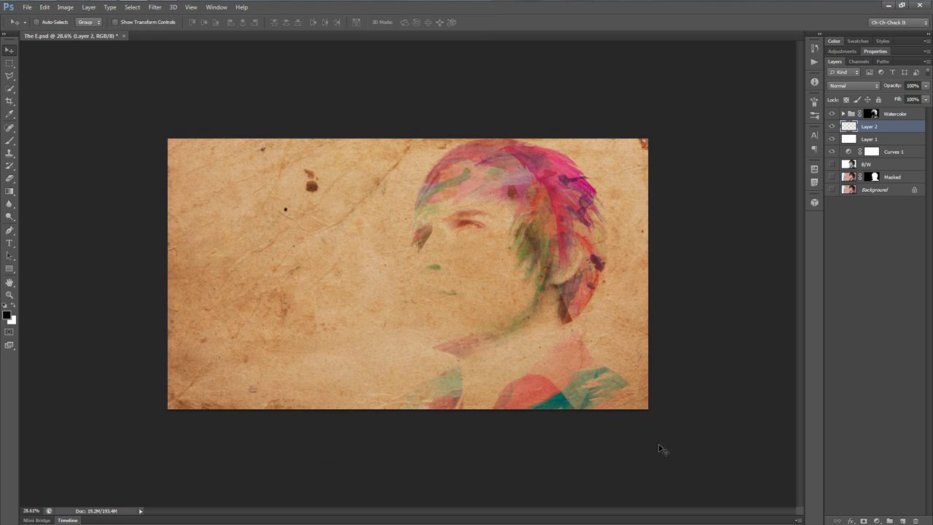
key("ctrl+0")
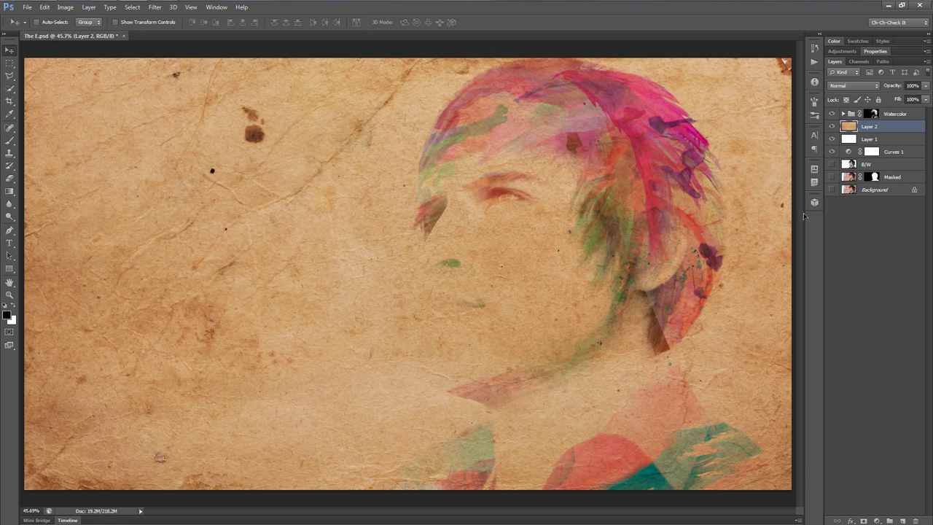
Step: Add a Curves adjustment above the Watercolor group with darker shadows and brighter highlights
left_click(901, 116)
left_click(841, 51)
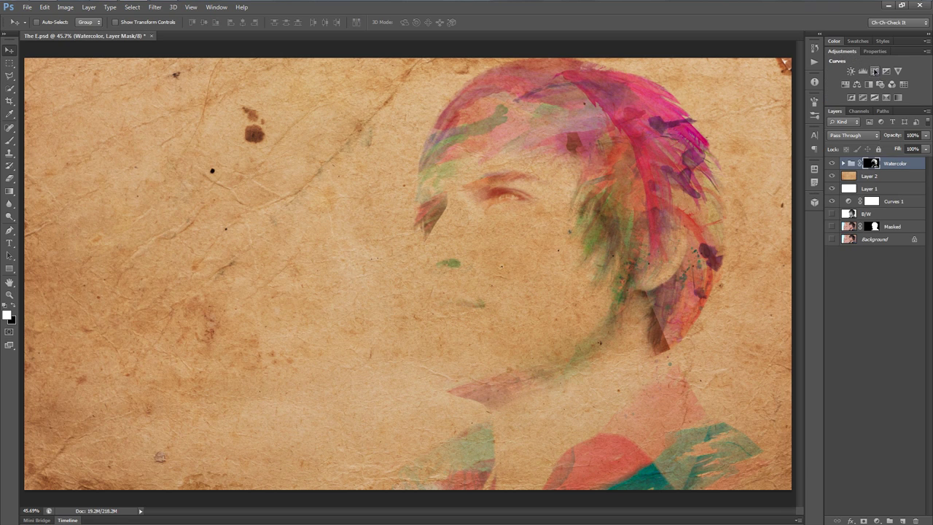
left_click(875, 71)
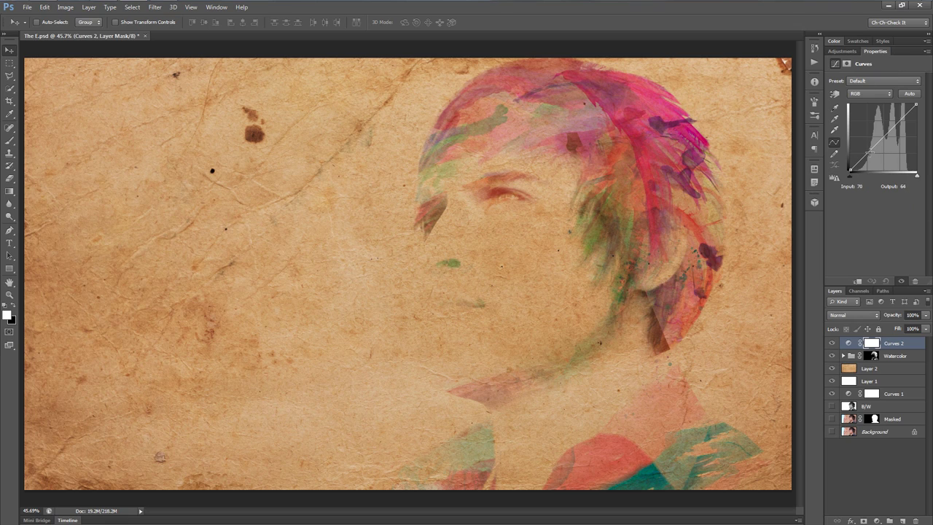
left_click_drag(870, 148, 871, 156)
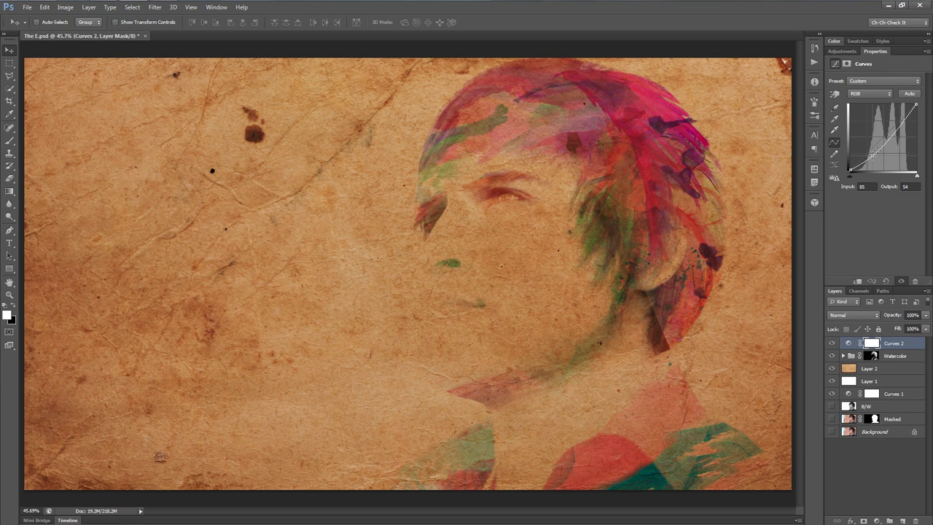
left_click_drag(897, 128, 895, 120)
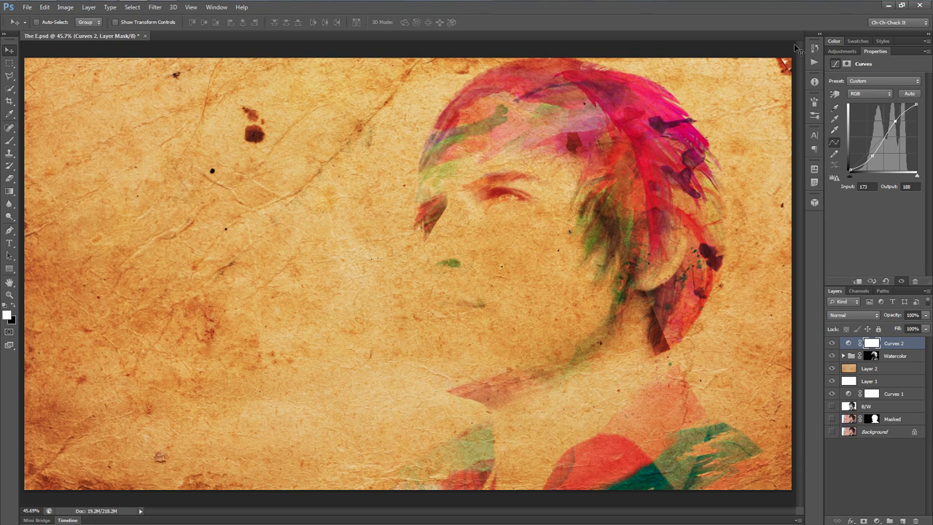
Step: Run the Deep Sea vignette action and add an empty layer on top
left_click(814, 62)
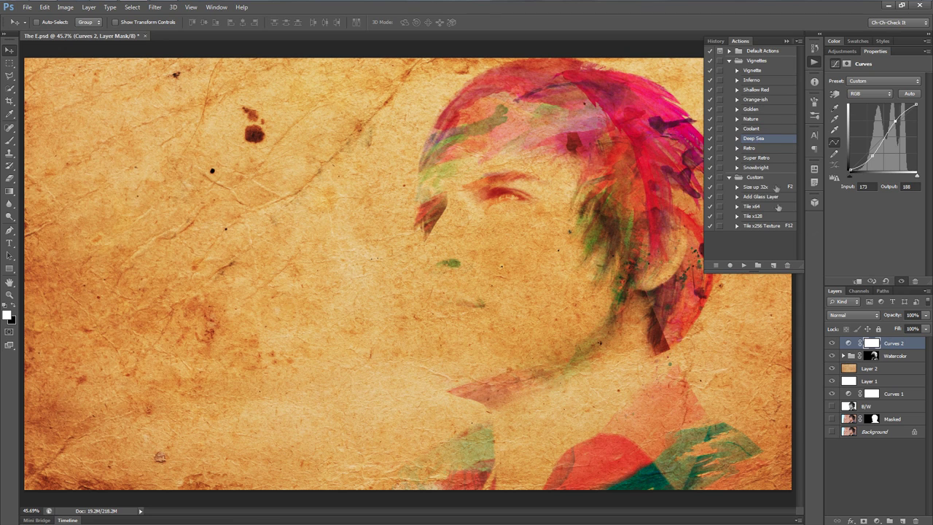
left_click(745, 266)
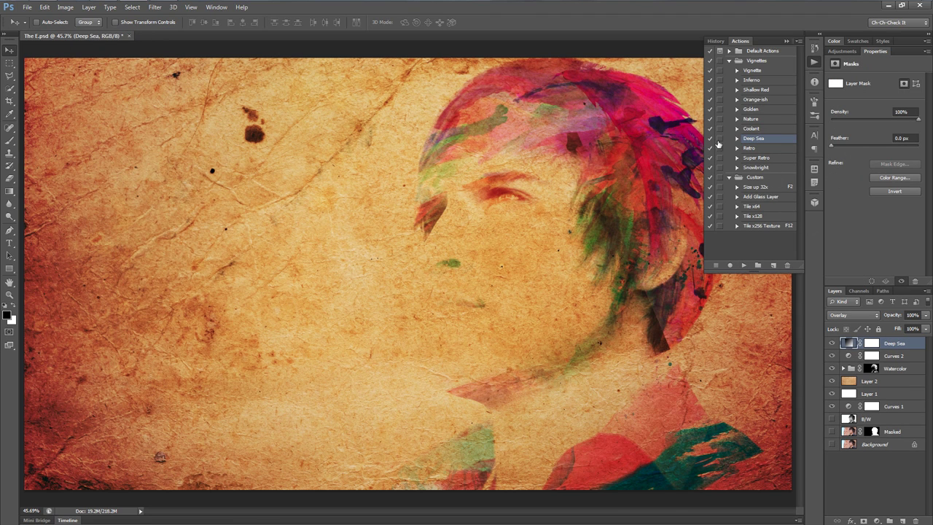
left_click(756, 63)
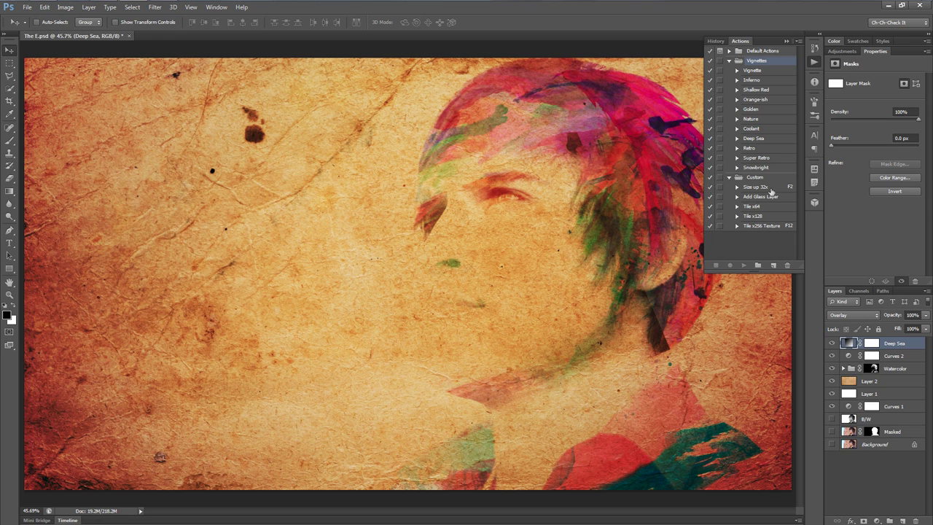
left_click(815, 63)
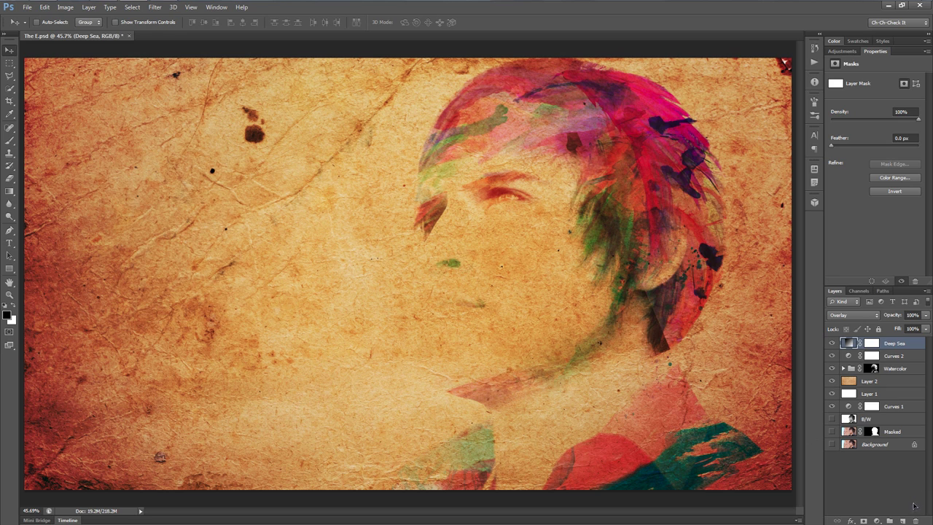
left_click(902, 521)
Step: Name the new layer Grit and fill it with a Clouds render
double_click(876, 344)
type("c")
key("Return")
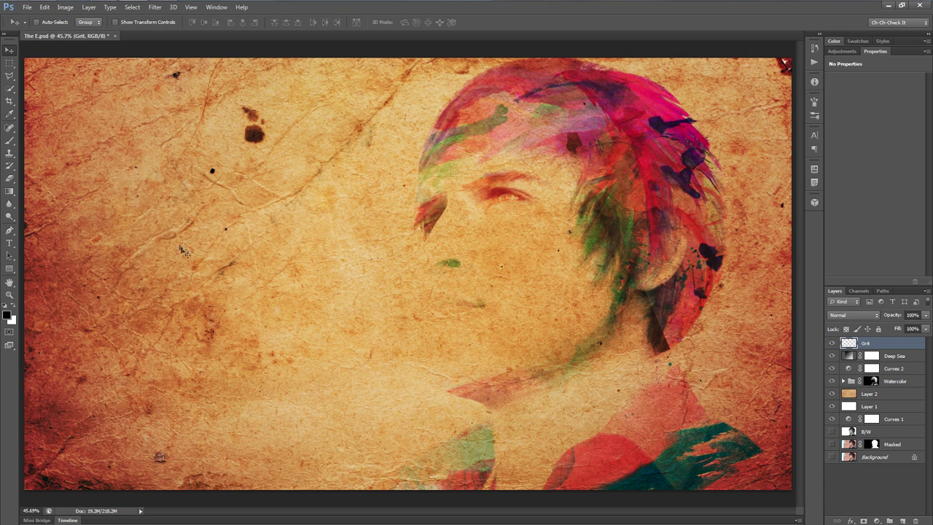
left_click(154, 7)
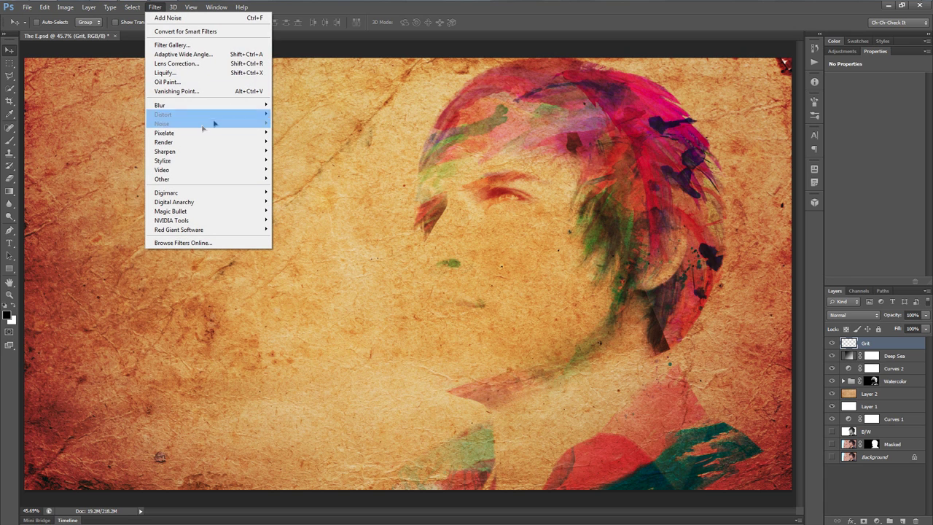
mouse_move(179, 141)
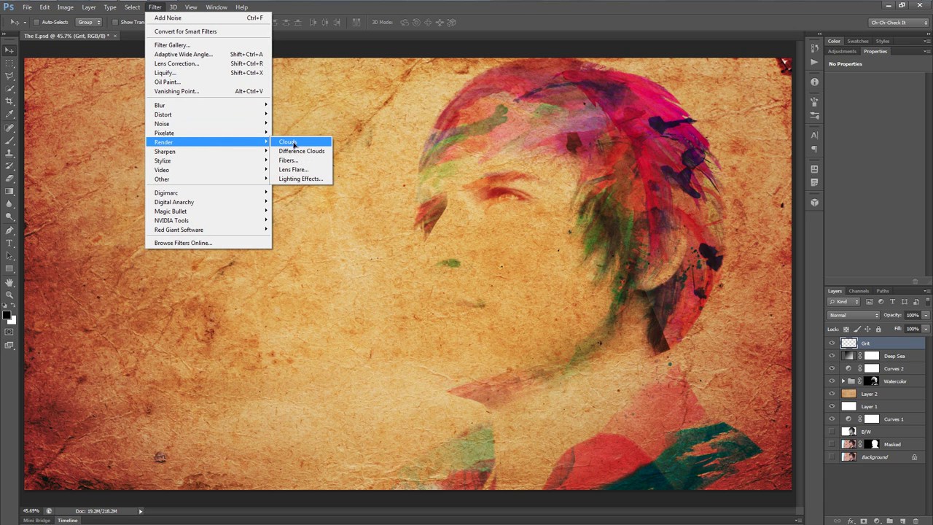
left_click(293, 142)
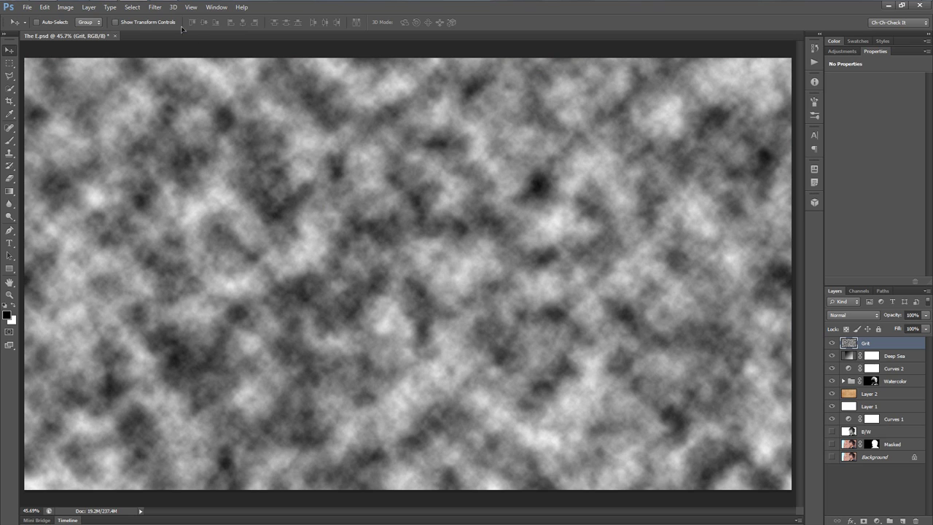
Step: Apply Add Noise to the Grit clouds
left_click(154, 8)
mouse_move(219, 123)
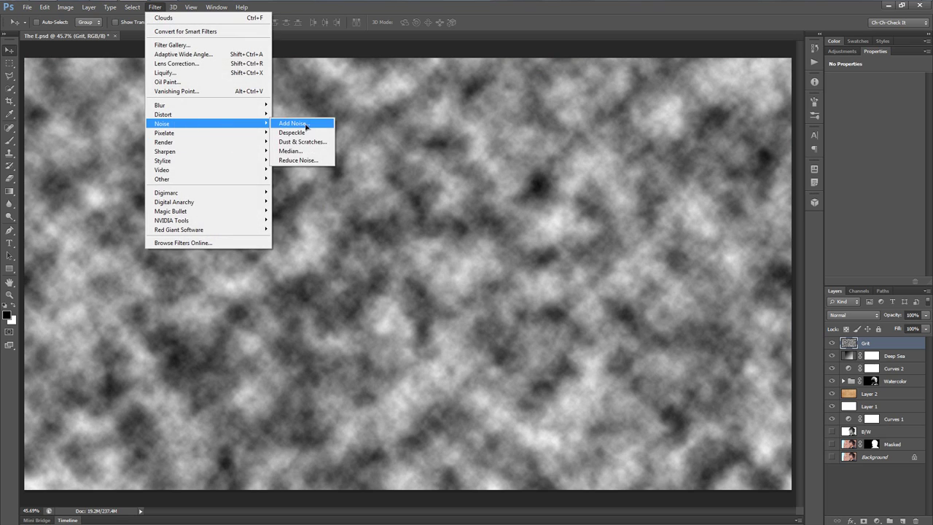
left_click(292, 124)
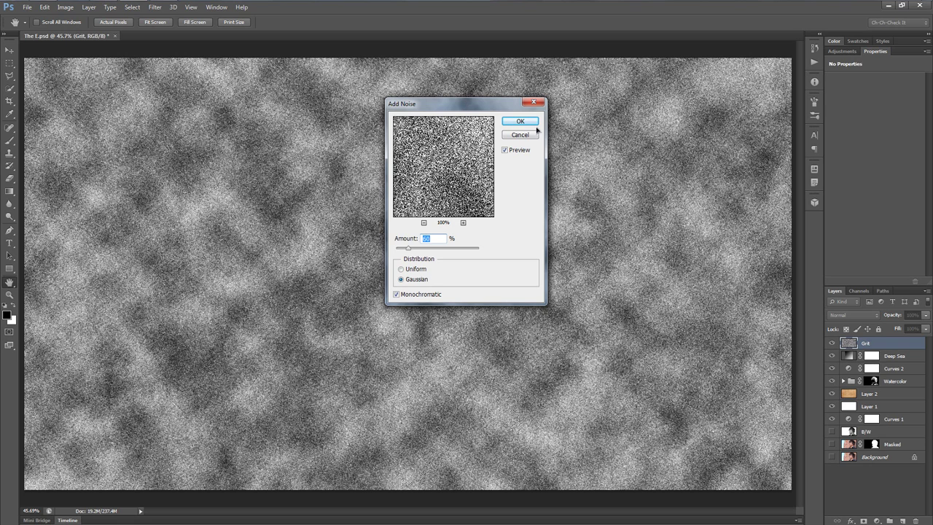
left_click(519, 122)
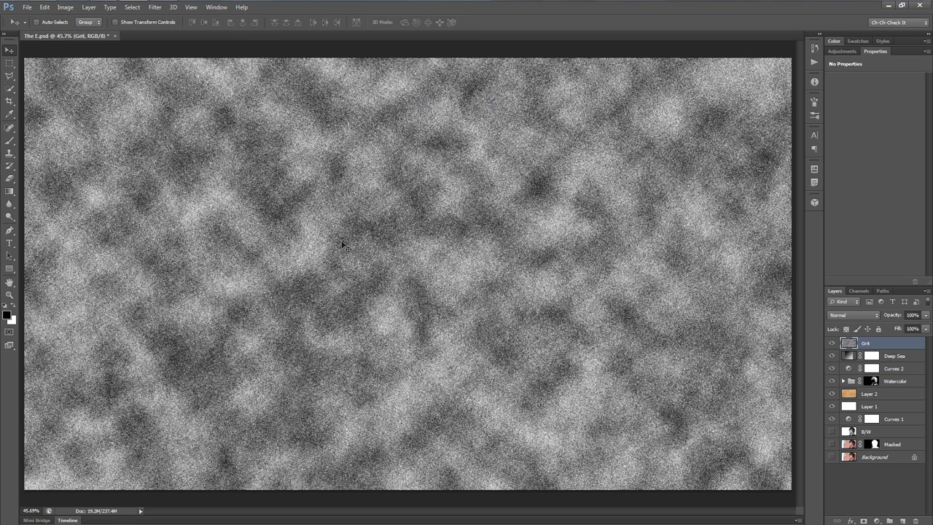
key("ctrl+minus")
key("ctrl+0")
Step: Scale the Grit layer proportionally to 200% width and height
key("ctrl+t")
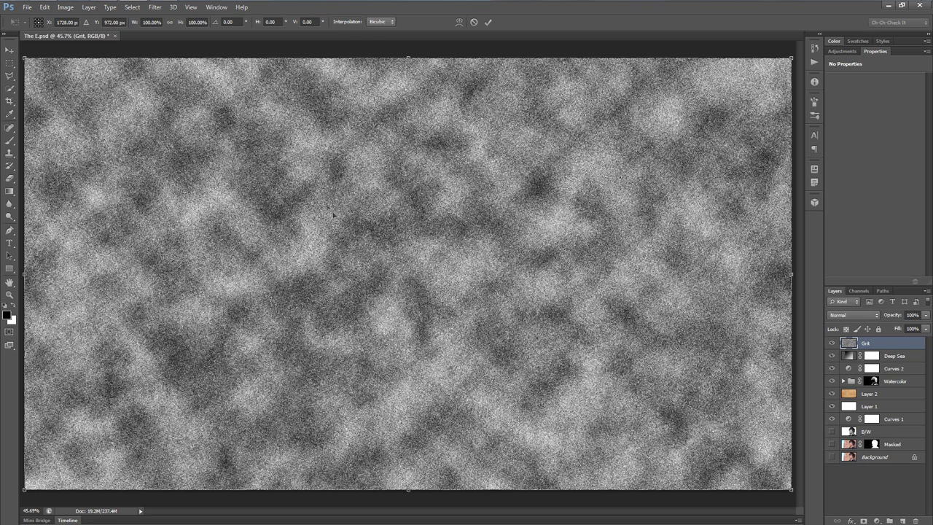
left_click(170, 24)
left_click(147, 23)
type("200")
key("Return")
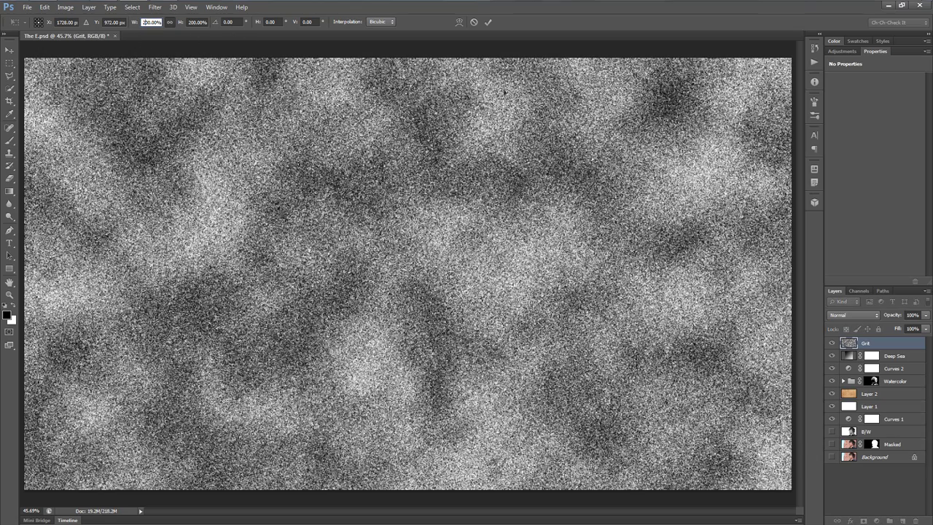
left_click(488, 22)
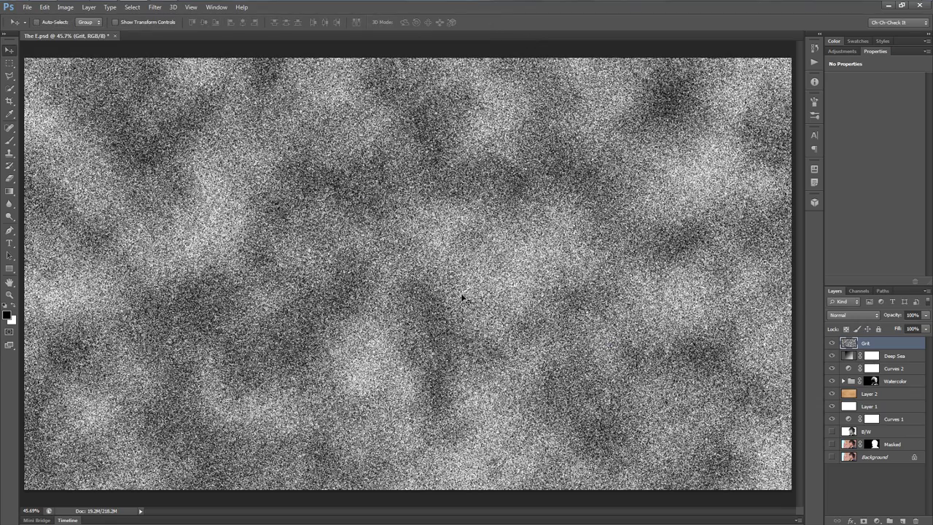
Step: Set the Grit layer's blend mode to Overlay
scroll(462, 297, "down", 1)
scroll(461, 297, "up", 1)
left_click(853, 314)
left_click(852, 186)
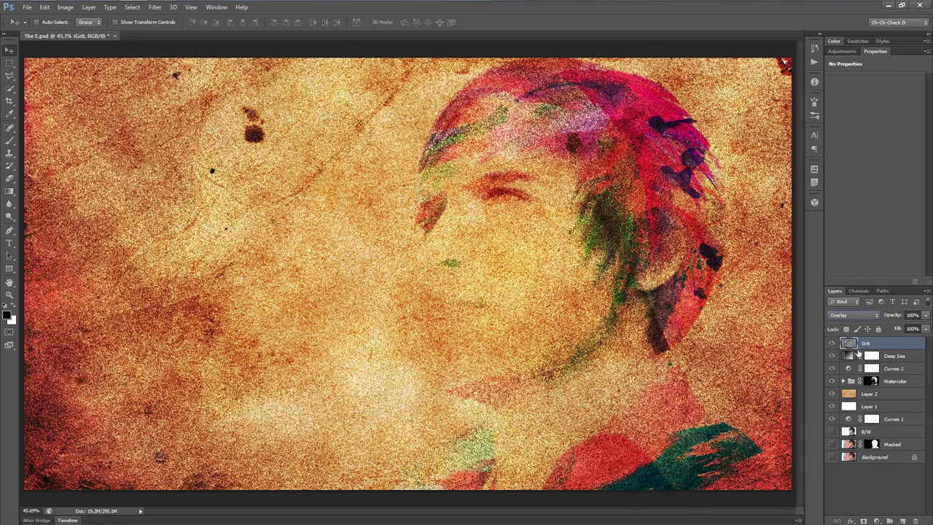
Step: Lower the Grit layer to 88% opacity and set the Watercolor group to Linear Burn
mouse_move(896, 316)
left_mouse_down()
mouse_move(871, 319)
mouse_move(879, 320)
left_mouse_up()
key("Return")
left_click(893, 384)
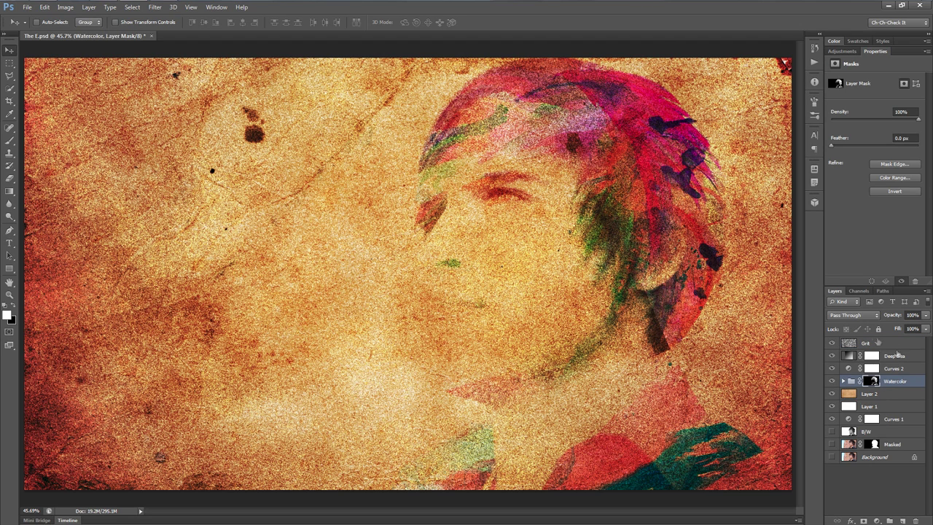
left_click(862, 317)
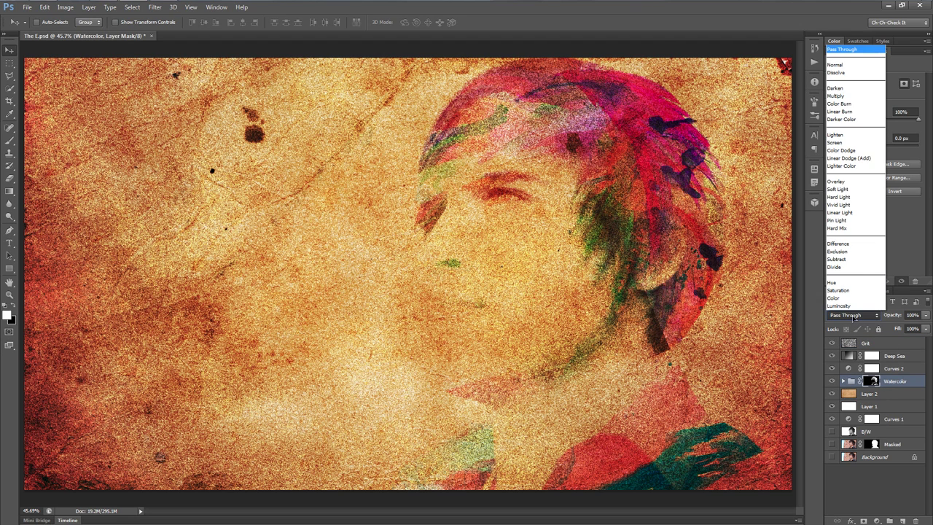
left_click(843, 111)
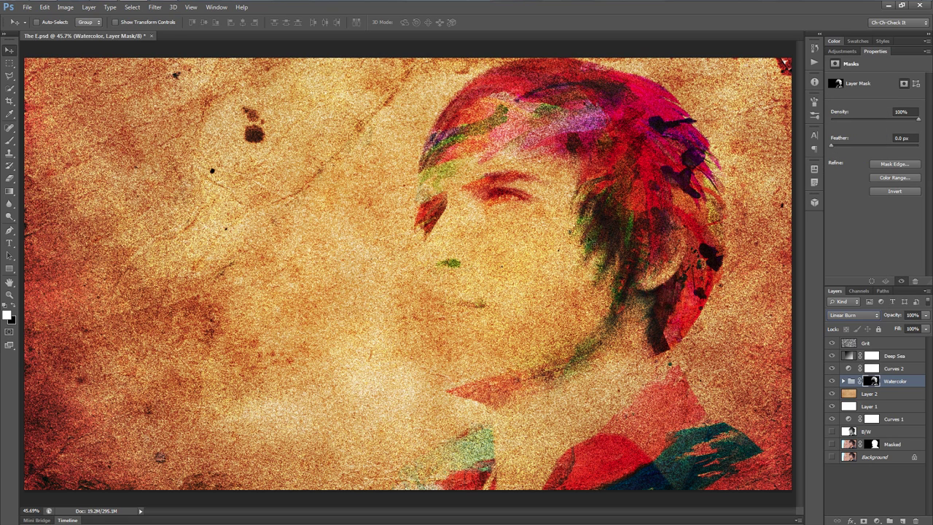
Step: Duplicate the Watercolor group and set the copy's opacity to 50%
key("ctrl+j")
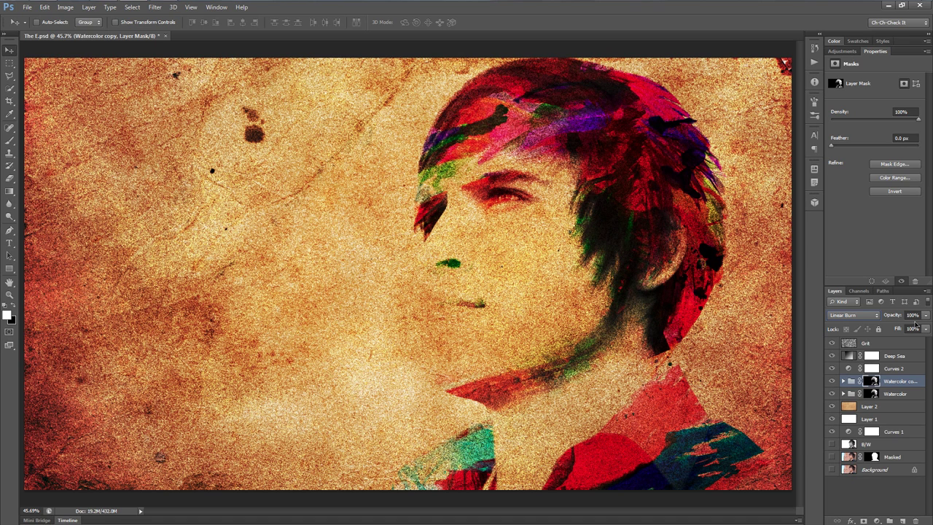
left_click_drag(887, 316, 868, 324)
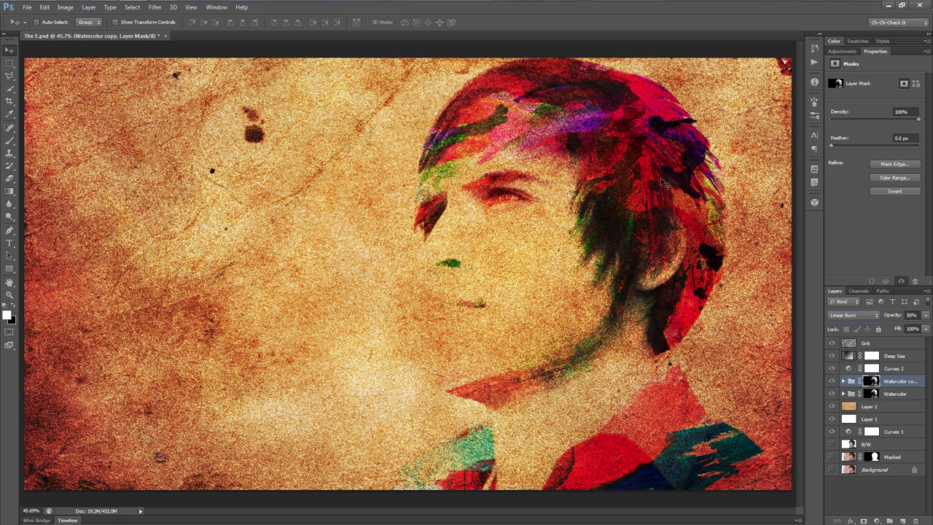
left_click(831, 382)
left_click(832, 382)
left_click_drag(885, 318, 903, 318)
key("t")
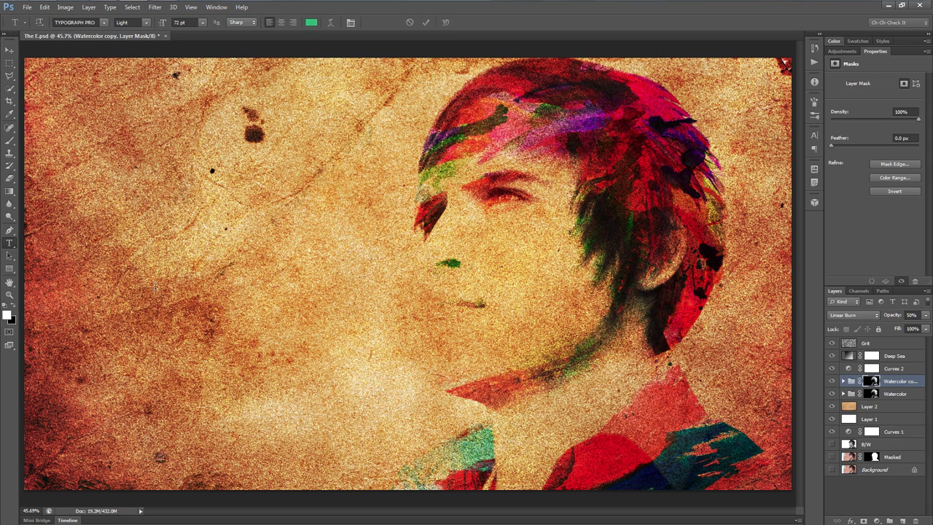
Step: Add 'ELI' text left of the face and enlarge it greatly with Free Transform
left_click(155, 287)
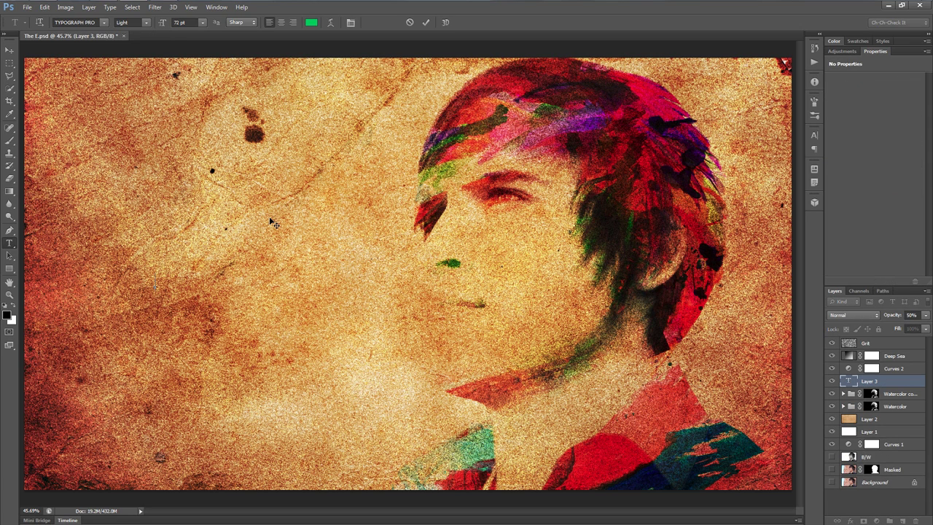
key("ctrl+Return")
key("ctrl+t")
left_click_drag(177, 272, 310, 158, "shift")
left_click_drag(312, 292, 363, 339)
key("Return")
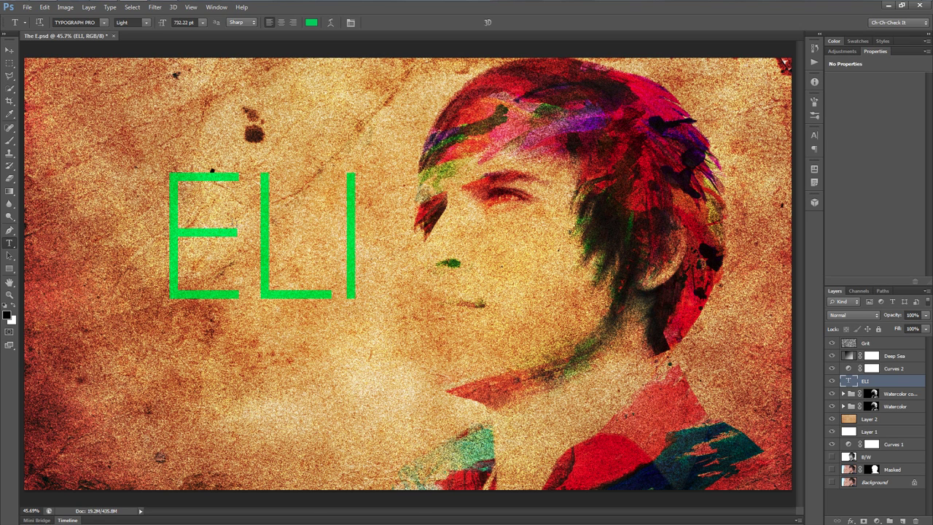
Step: Make the letter E SemiBold and colour the whole ELI text green
left_click(211, 171)
key("shift+Left")
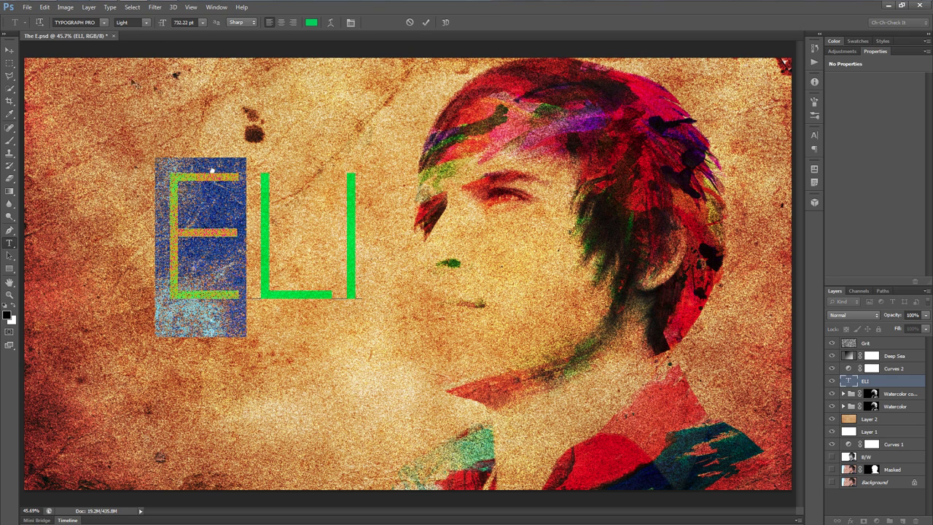
left_click(145, 22)
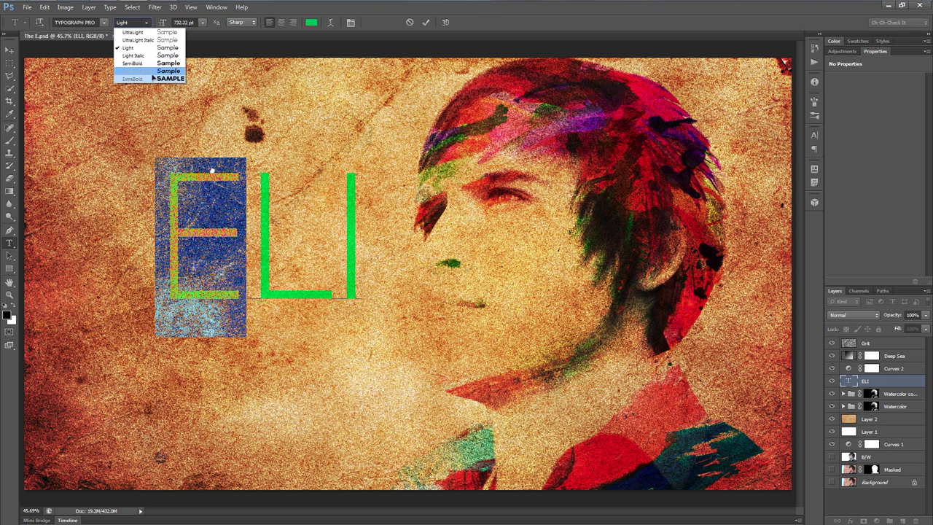
left_click(149, 79)
left_click(146, 22)
left_click(148, 64)
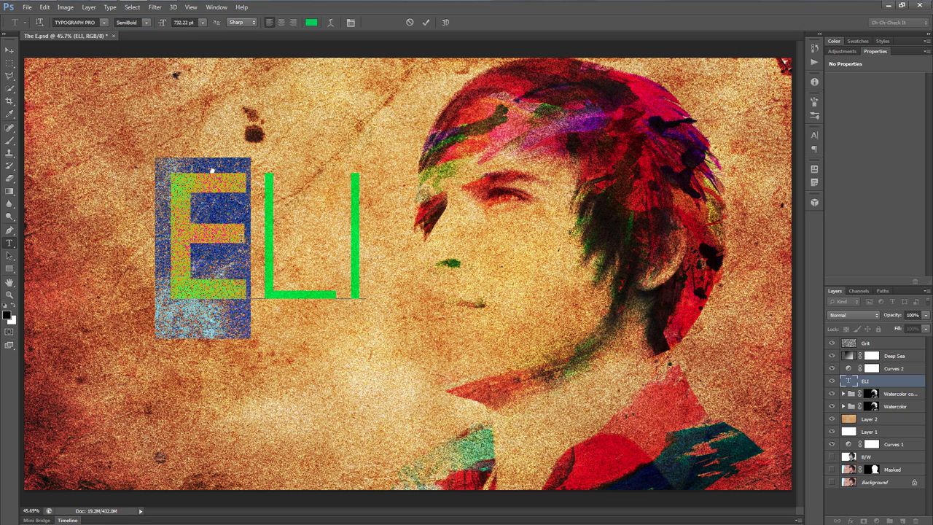
key("ctrl+a")
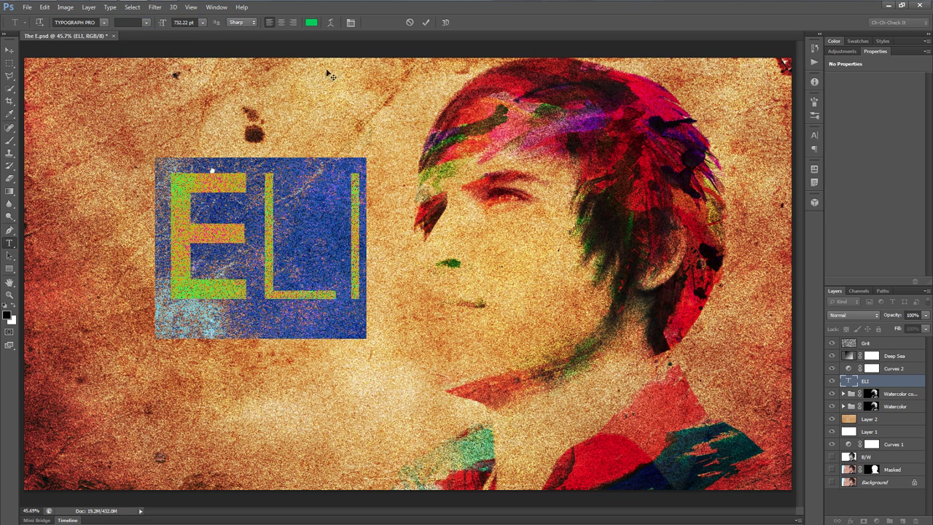
left_click(311, 22)
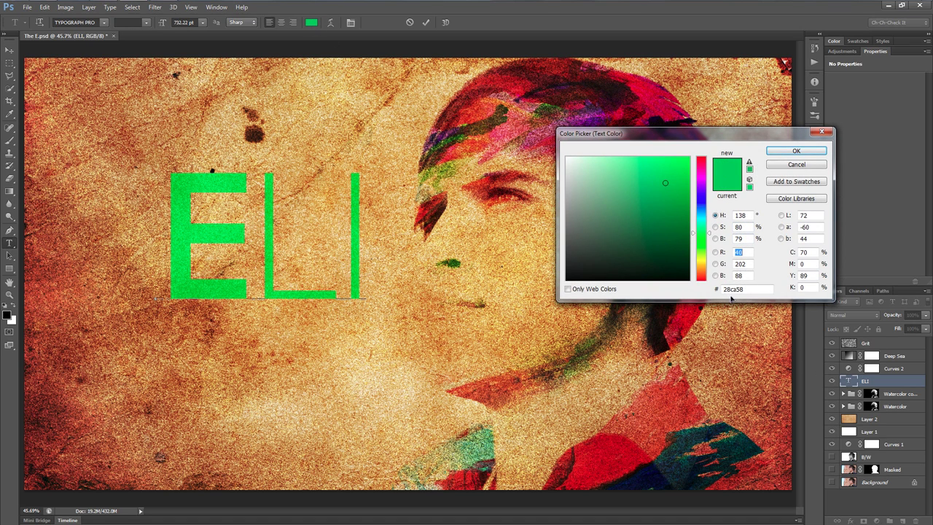
left_click(796, 151)
Step: Set the ELI layer to Linear Burn and move it left and down
left_click(855, 320)
left_click(860, 318)
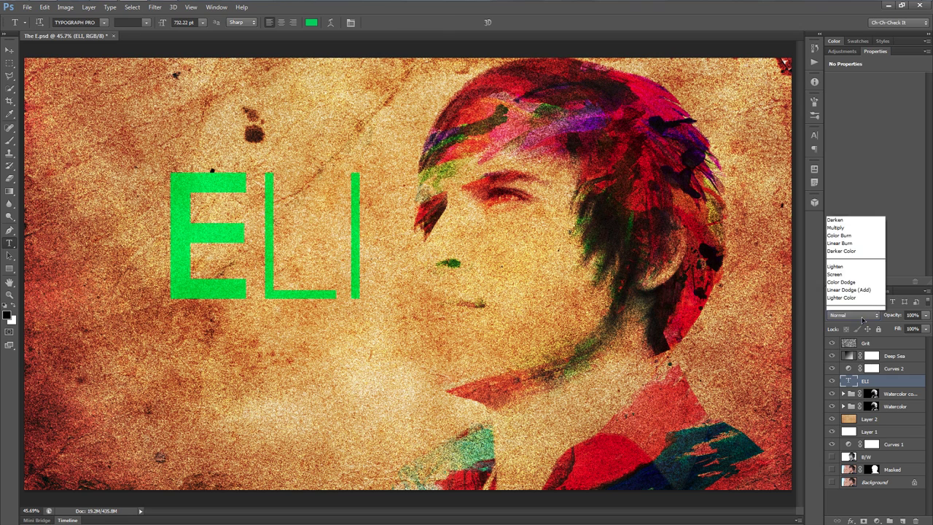
left_click(842, 111)
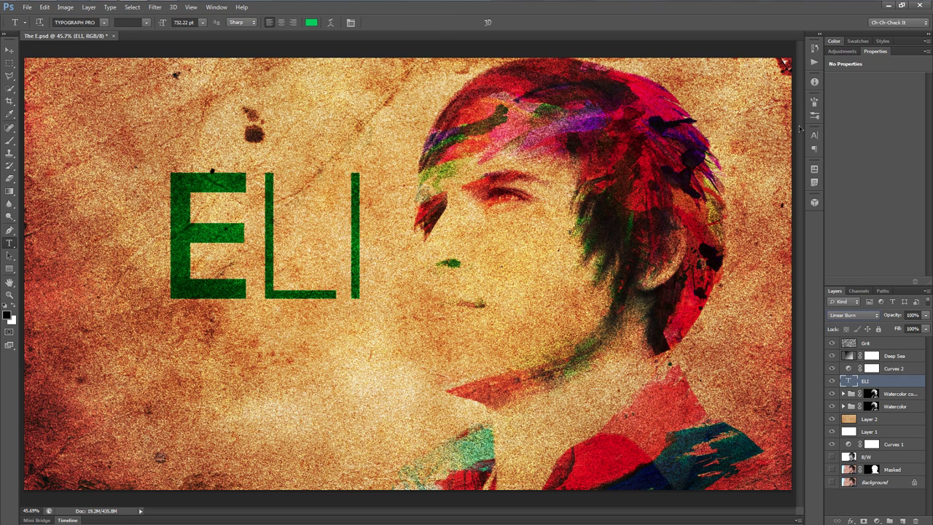
left_click(10, 50)
left_click_drag(295, 249, 250, 267)
left_click(134, 9)
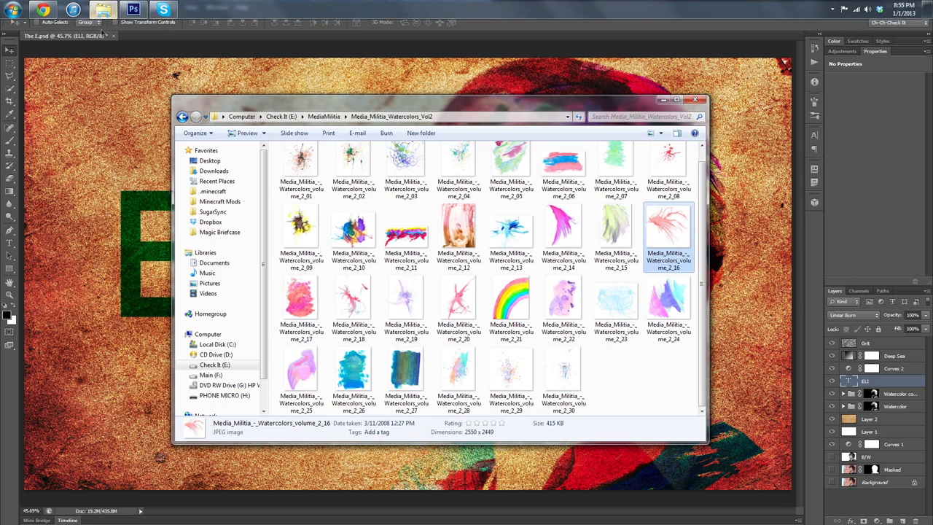
Step: Place watercolour volume_2_09, scale it to about 405%, and position it lower-left
left_click(301, 237)
left_click_drag(303, 239, 133, 401)
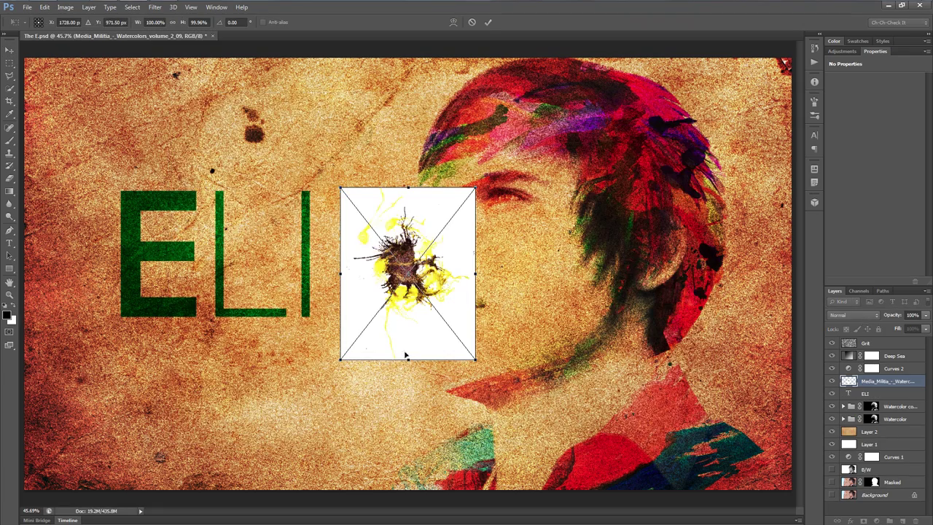
key("ctrl+minus")
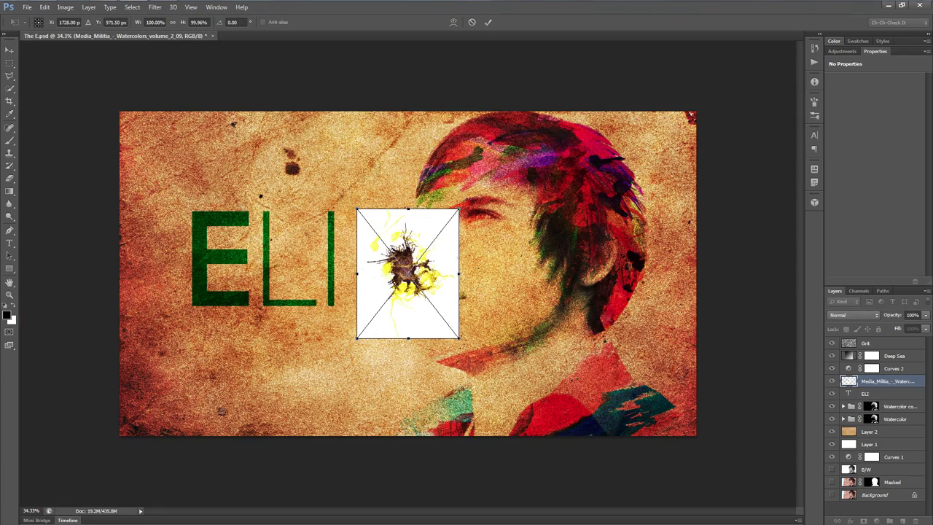
left_click_drag(460, 339, 614, 507)
left_click_drag(590, 284, 357, 380)
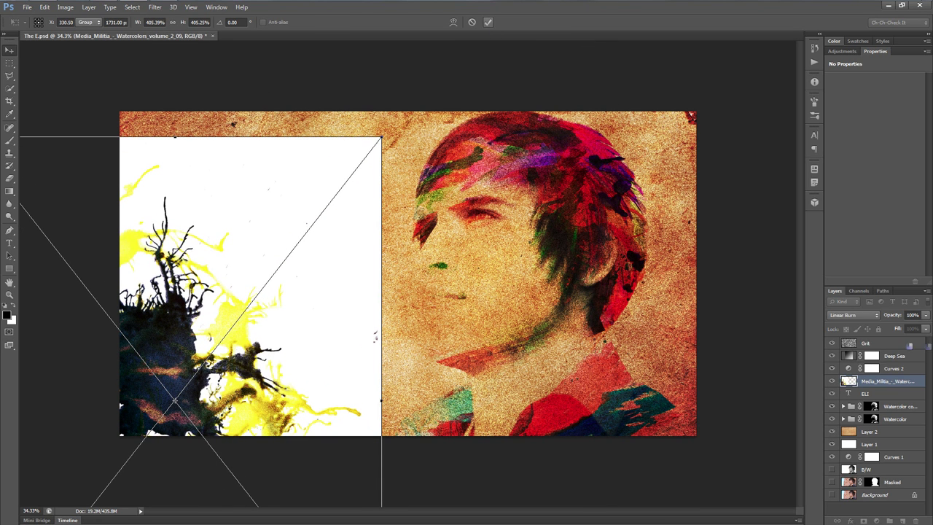
left_click(487, 22)
Step: Set the splatter layer to Linear Burn at 52% opacity
left_click(852, 315)
left_click(839, 112)
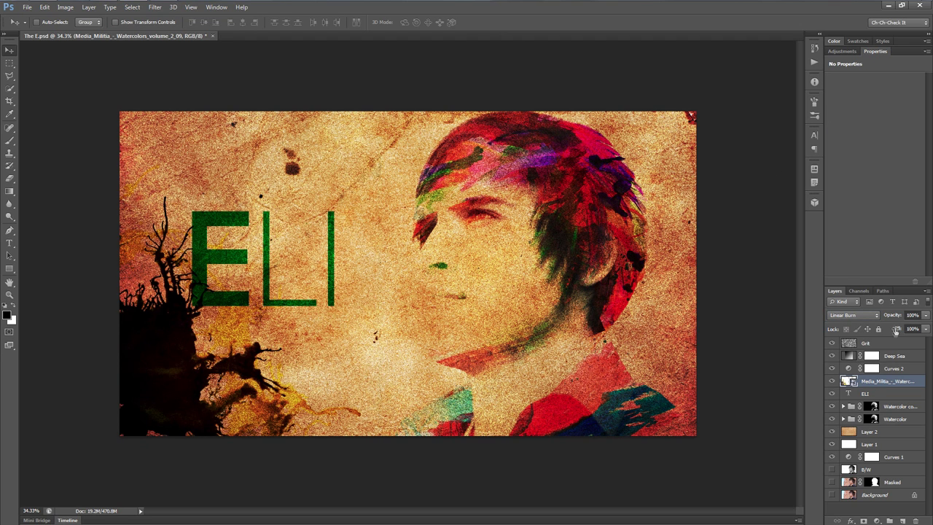
left_click_drag(898, 320, 876, 319)
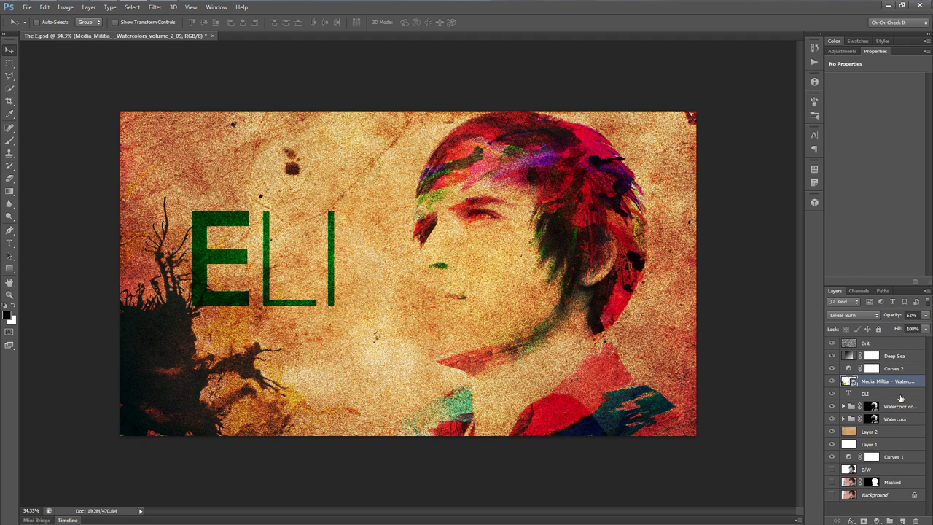
left_click(103, 9)
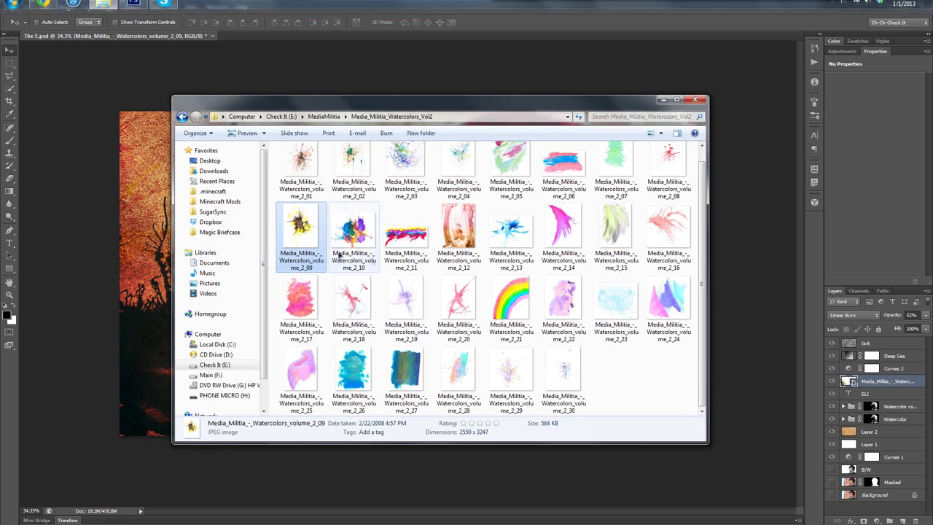
Step: Select watercolour files 2_18 and 2_19, accidentally creating duplicates of them
left_click(353, 298)
left_click(412, 308, "shift")
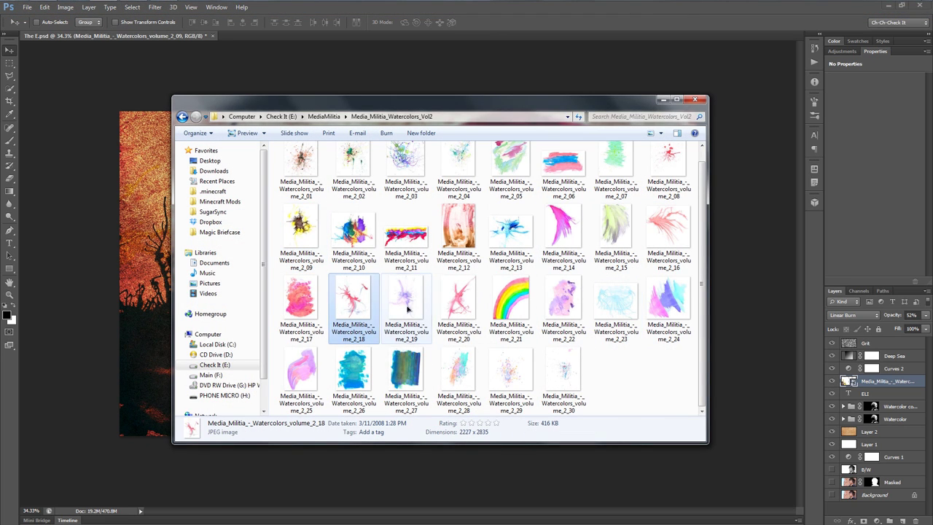
key("ctrl+c")
key("ctrl+v")
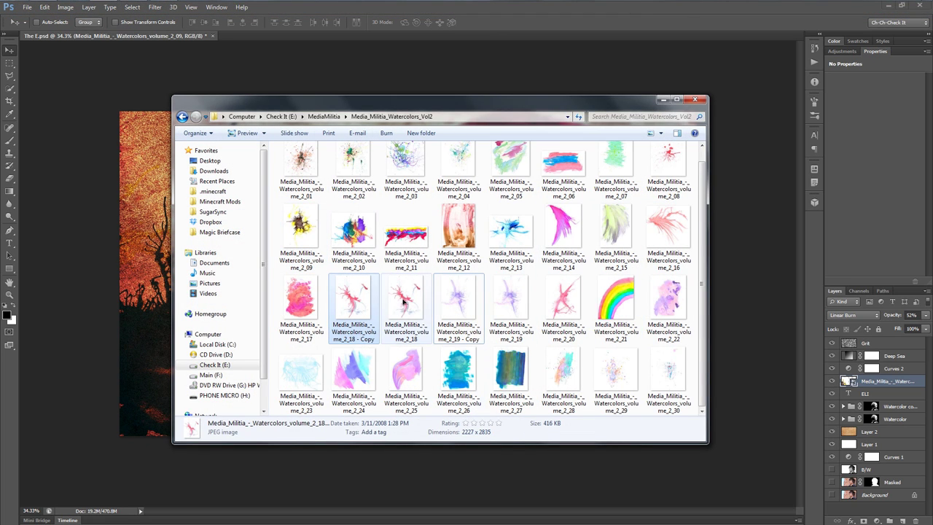
Step: Delete the 2_19 and 2_18 duplicates, then drag files 2_18–2_20 into the Photoshop document
left_click(464, 333, "shift")
left_click(510, 302, "shift")
left_click(457, 293)
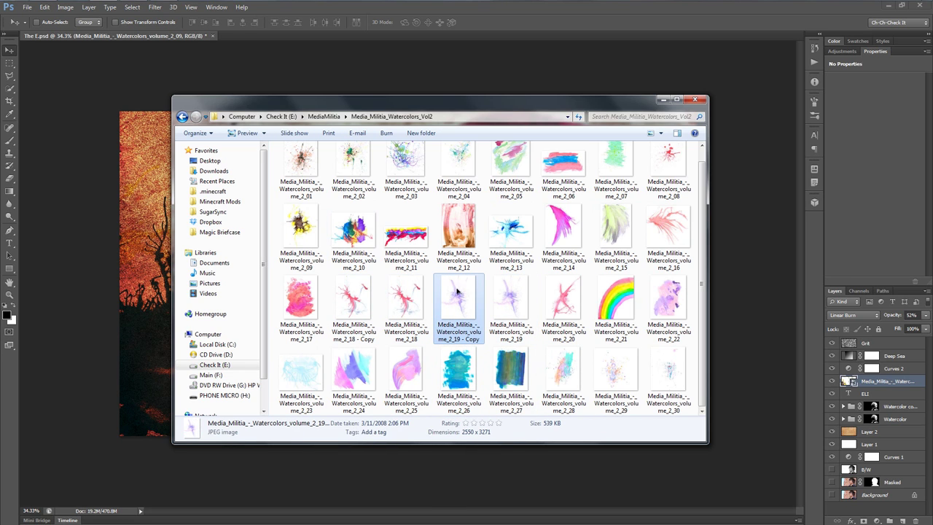
key("Delete")
key("Return")
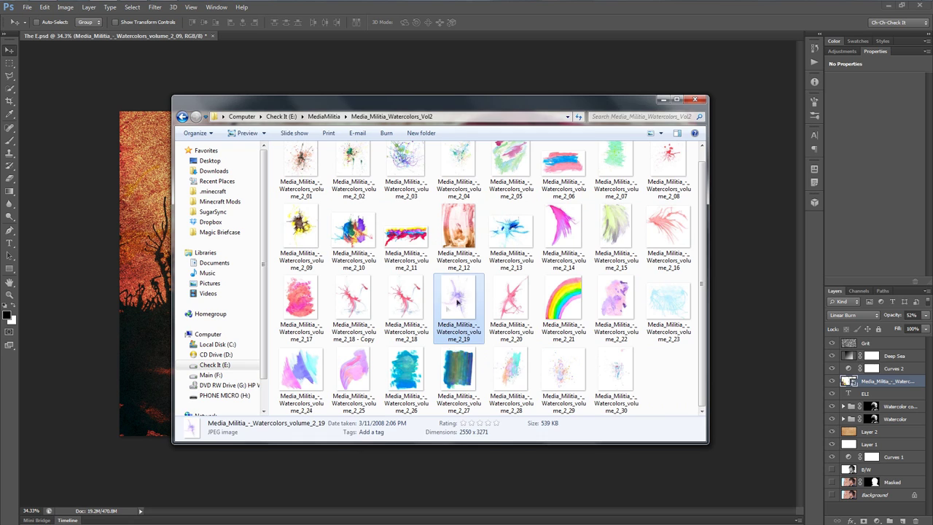
left_click(346, 304)
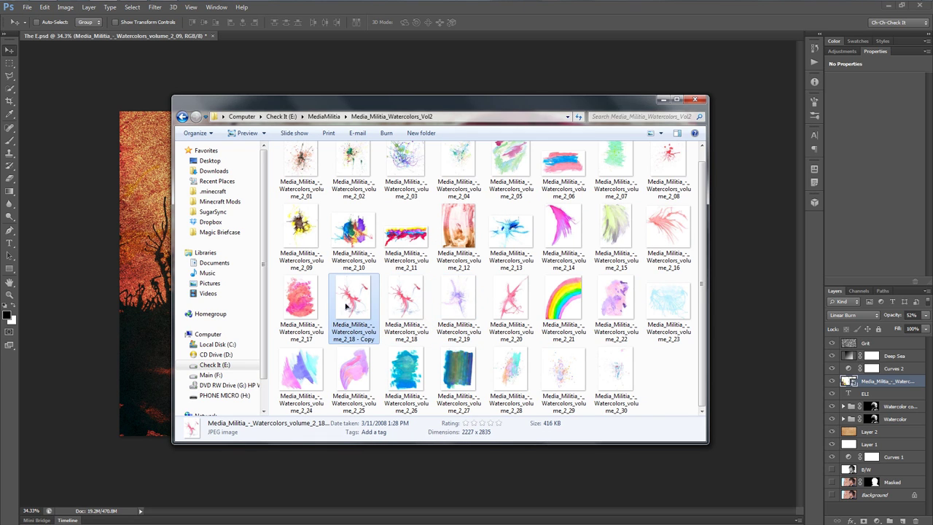
key("Delete")
key("Return")
left_click(458, 299, "shift")
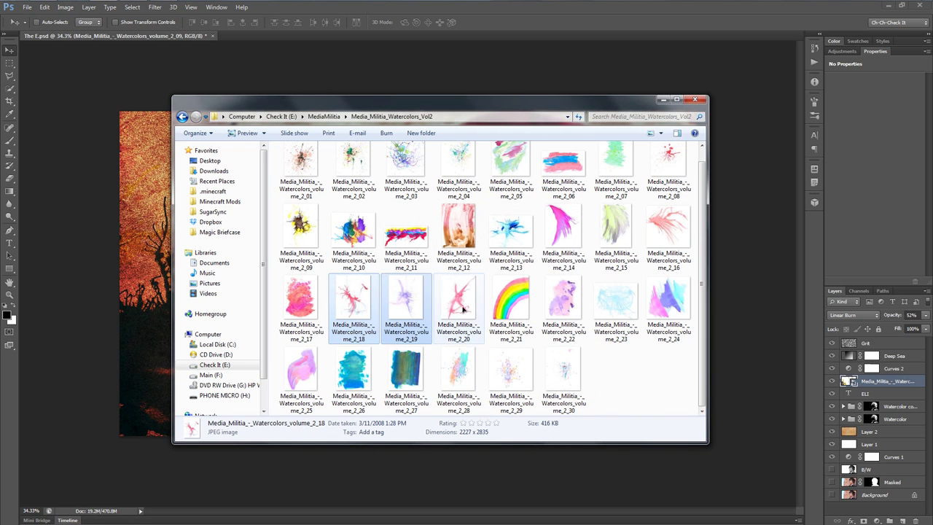
left_click_drag(459, 298, 195, 280)
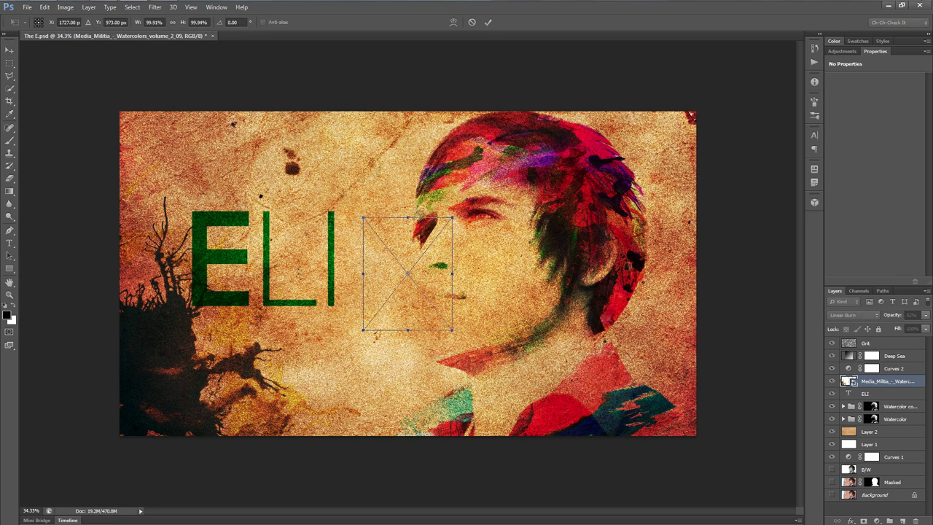
Step: Commit the placed watercolours as layers and set the pink one to Linear Burn
key("Return")
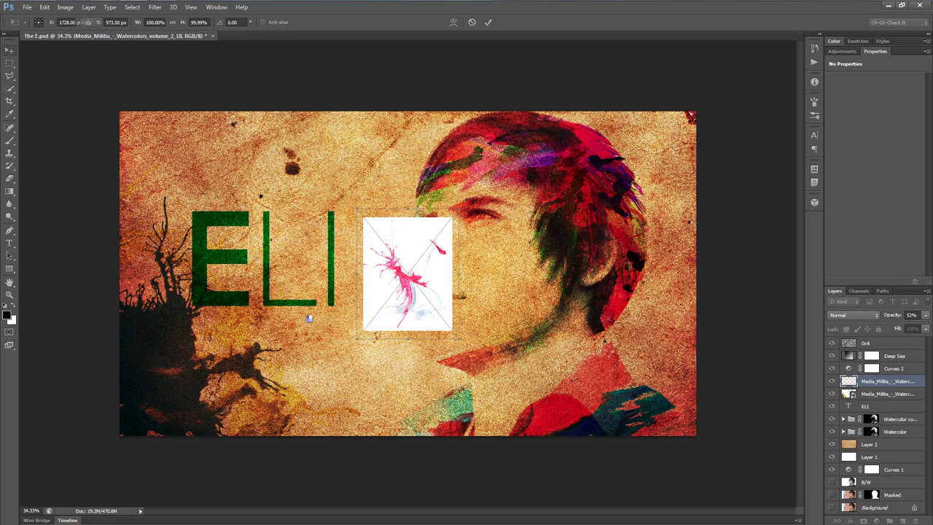
key("Return")
key("Return")
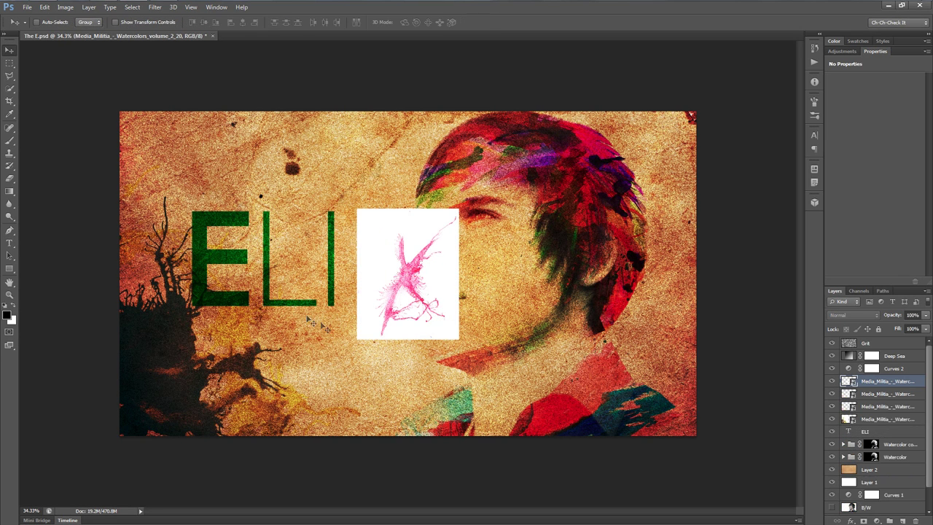
key("ctrl+0")
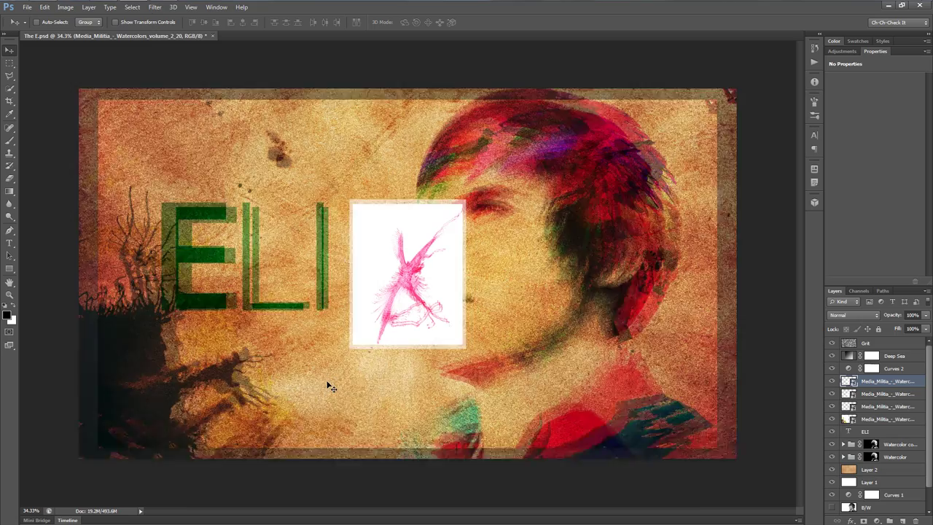
left_click(864, 316)
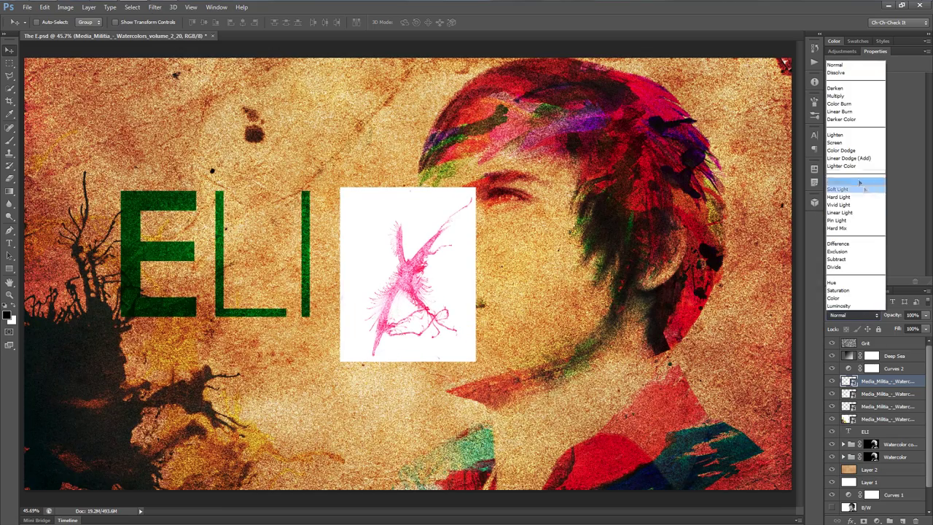
left_click(856, 111)
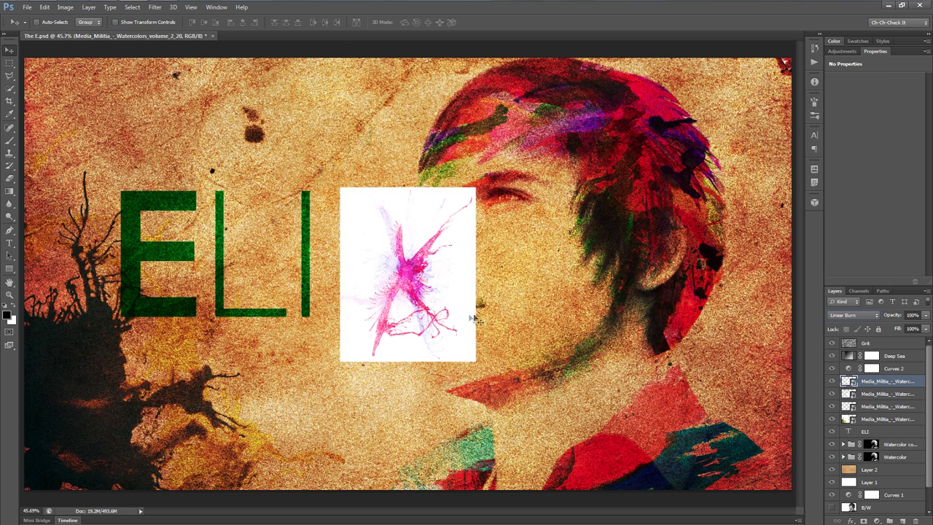
Step: Move the pink splash onto the E and rotate it about -33°
left_click_drag(422, 290, 184, 293)
key("ctrl+t")
left_click_drag(241, 365, 241, 309)
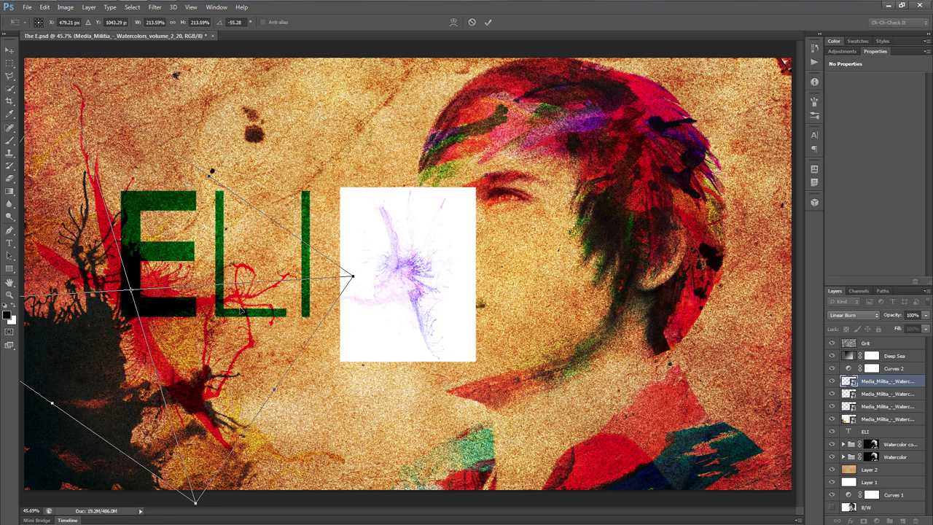
key("Return")
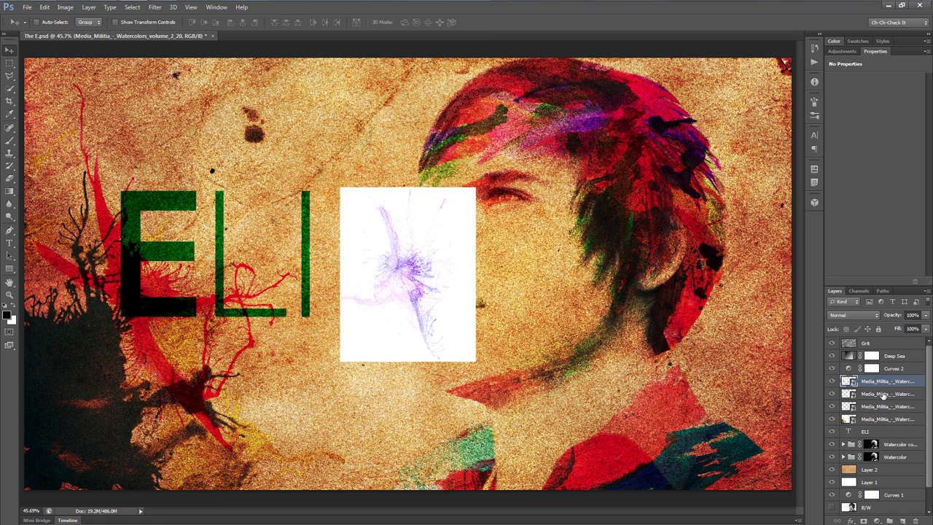
Step: Set the purple watercolour layer to Linear Burn and move it onto the ELI text
left_click(882, 394)
left_click(852, 315)
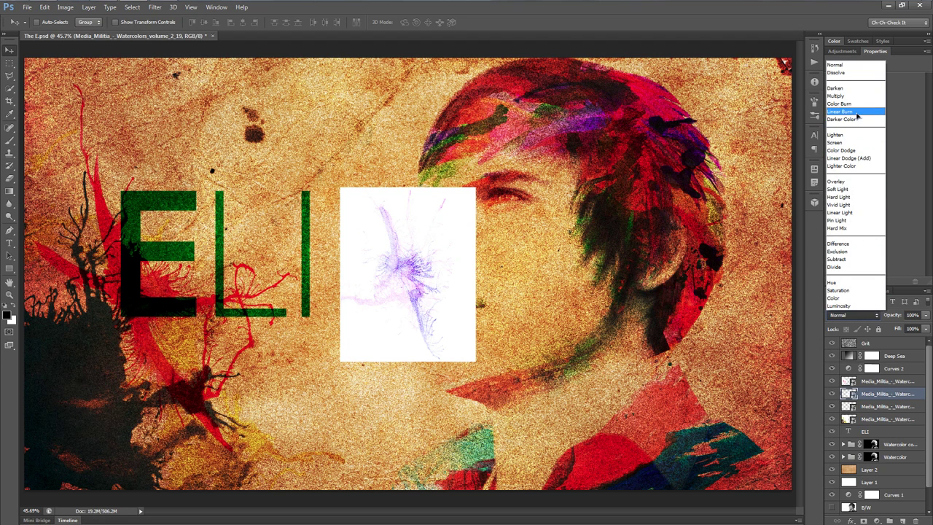
left_click(856, 112)
left_click_drag(448, 313, 323, 312)
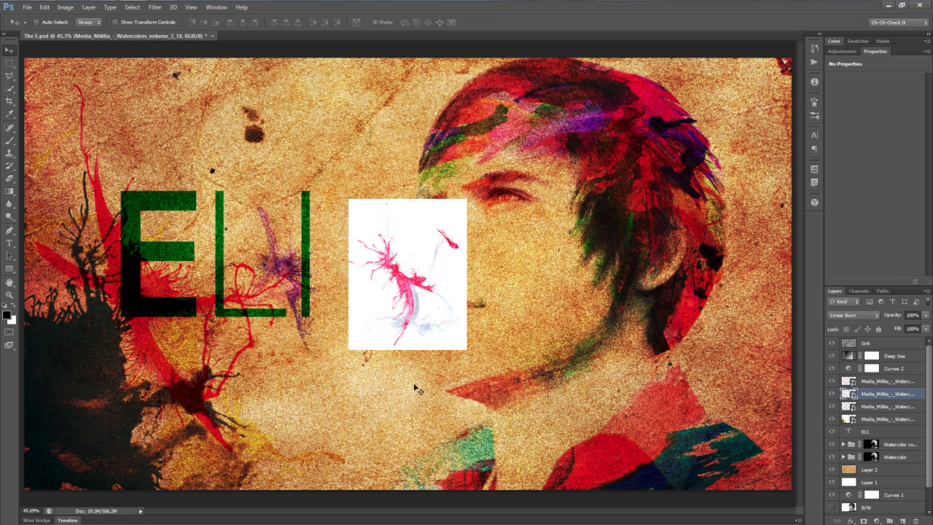
Step: Enlarge the purple splash to about 170% and rotate it about -56° over ELI
key("ctrl+t")
left_click_drag(356, 359, 445, 370)
left_click_drag(543, 453, 445, 370)
mouse_move(399, 245)
left_mouse_down()
mouse_move(427, 237)
mouse_move(410, 239)
left_mouse_up()
mouse_move(305, 320)
left_mouse_down()
mouse_move(294, 315)
mouse_move(304, 329)
left_mouse_up()
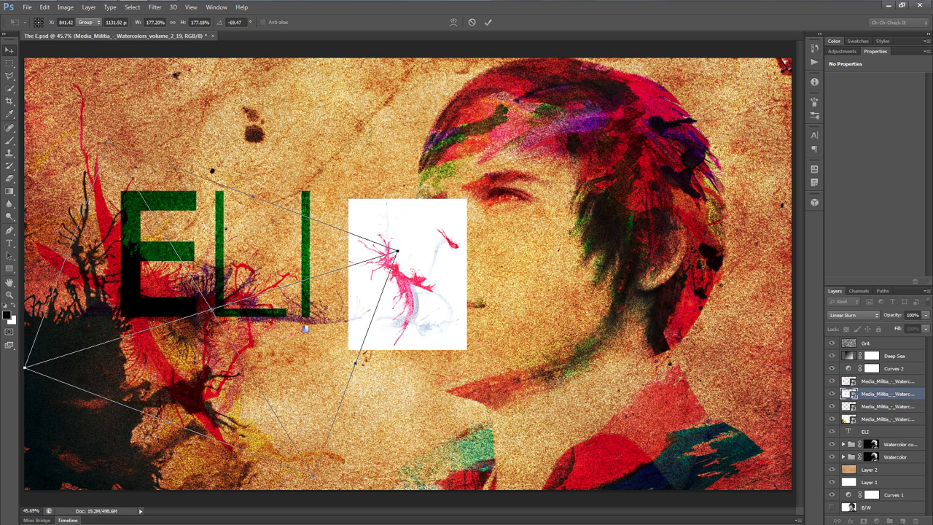
key("Return")
Step: Set the red 2_18 watercolour layer to Linear Burn
left_click(896, 406)
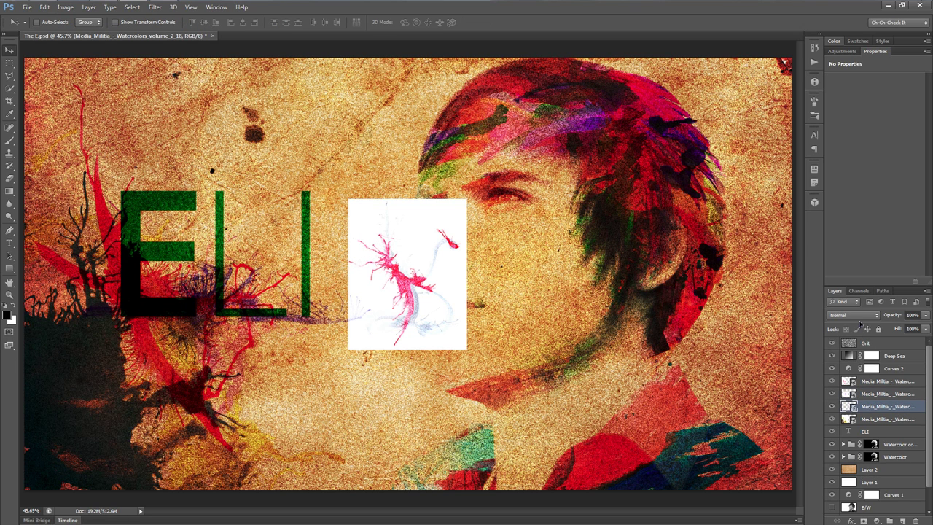
left_click(854, 314)
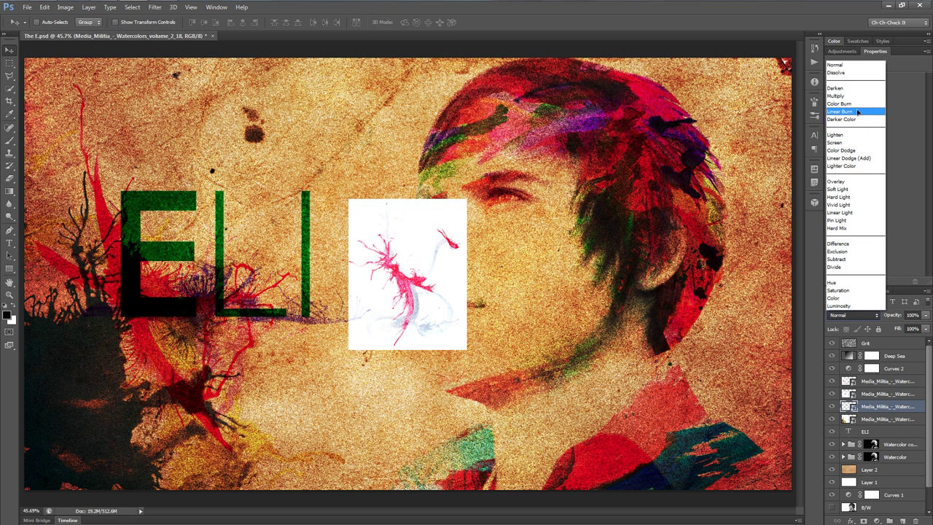
left_click(857, 112)
Step: Scale the red splash to about 209%, rotate it near -87°, and place it above the E
key("ctrl+t")
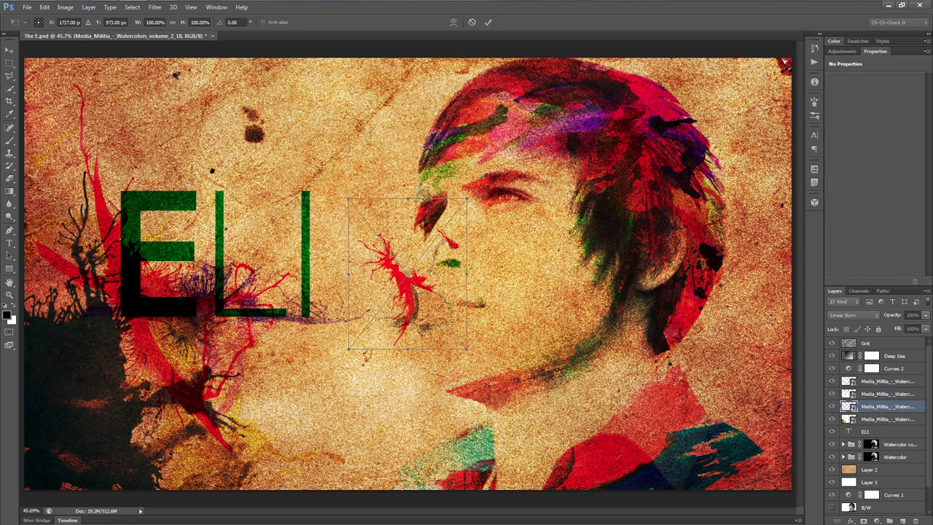
left_click_drag(468, 352, 533, 428)
left_click_drag(616, 461, 681, 178)
left_click_drag(671, 413, 257, 212)
left_click_drag(455, 203, 470, 187)
left_click_drag(230, 214, 240, 211)
left_click_drag(368, 296, 362, 304)
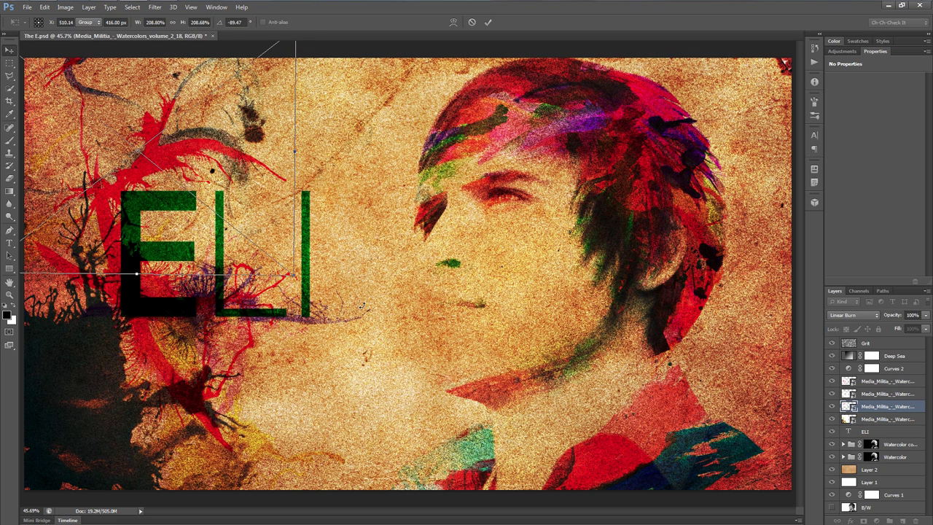
key("Return")
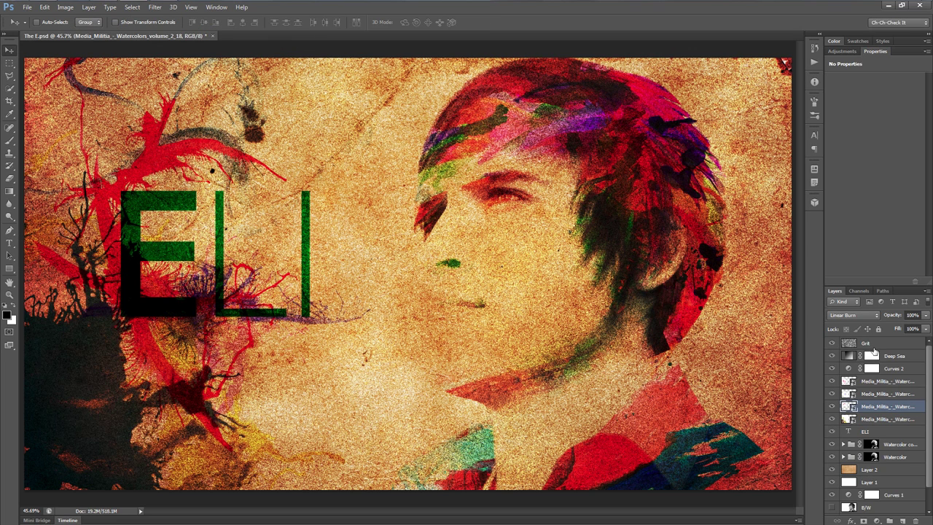
Step: Select the Grit layer and view the finished poster in Full Screen Mode
left_click(872, 346)
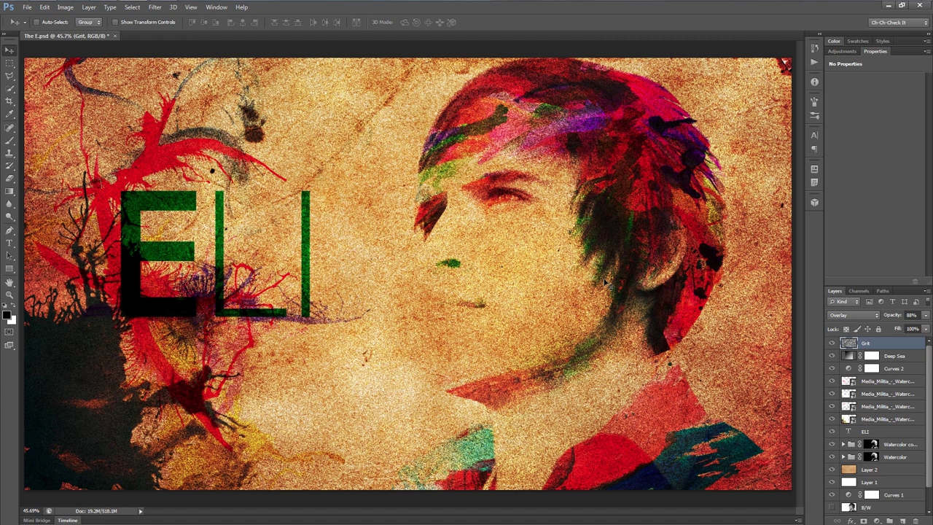
key("f")
key("f")
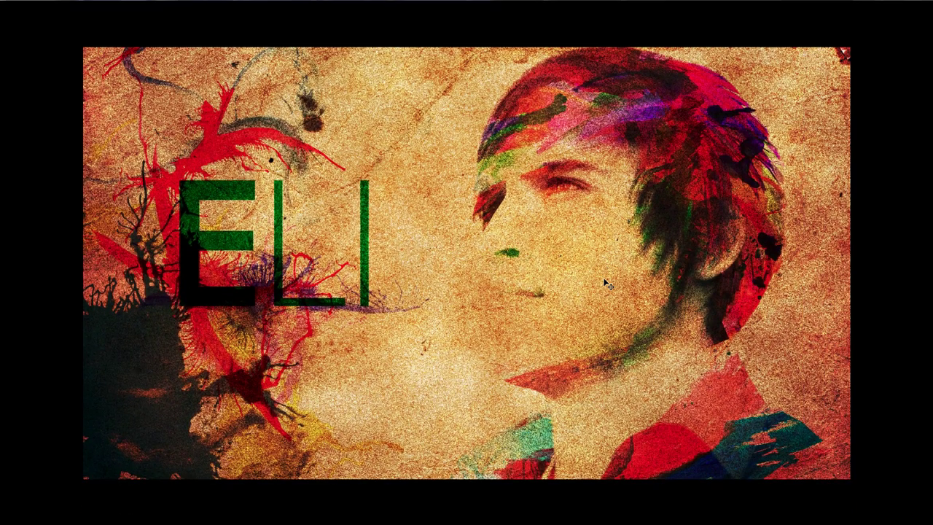
key("ctrl+0")
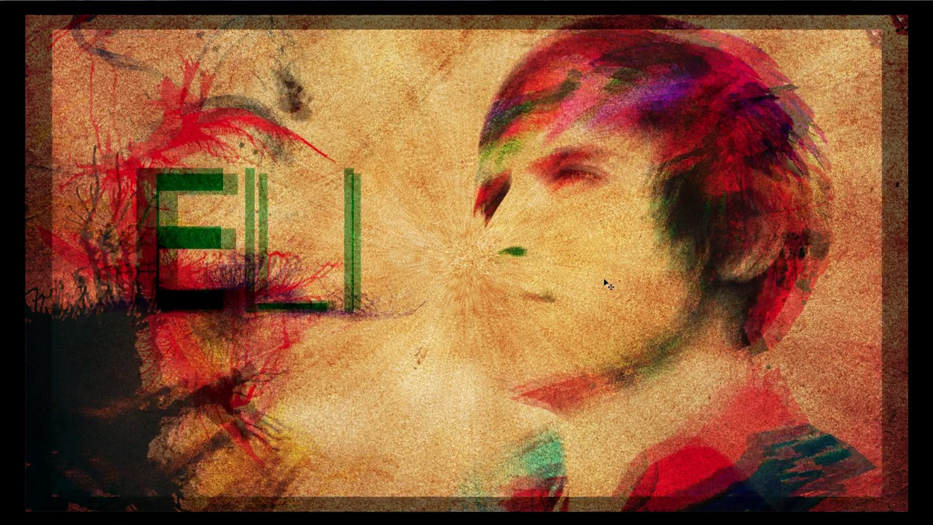